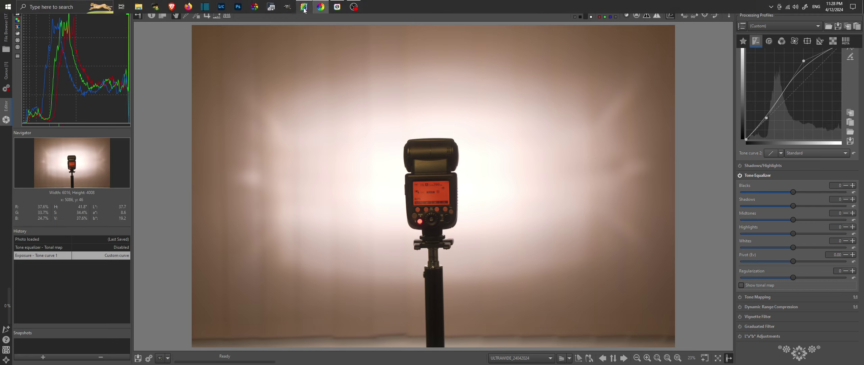
Step: Compare the photo's rendering, tone curves and Tone Equalizer settings between ART and RawTherapee, finishing in RawTherapee
left_click(304, 6)
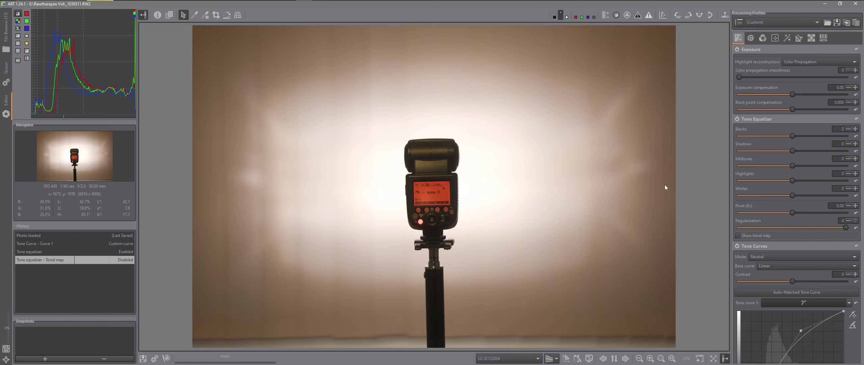
scroll(758, 207, "down", 5)
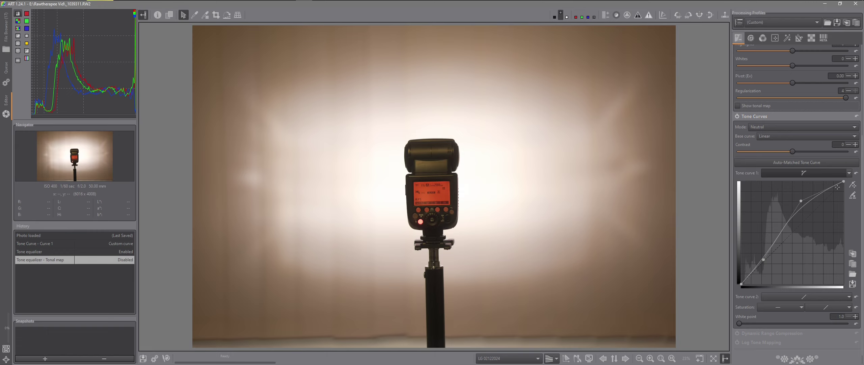
mouse_move(422, 4)
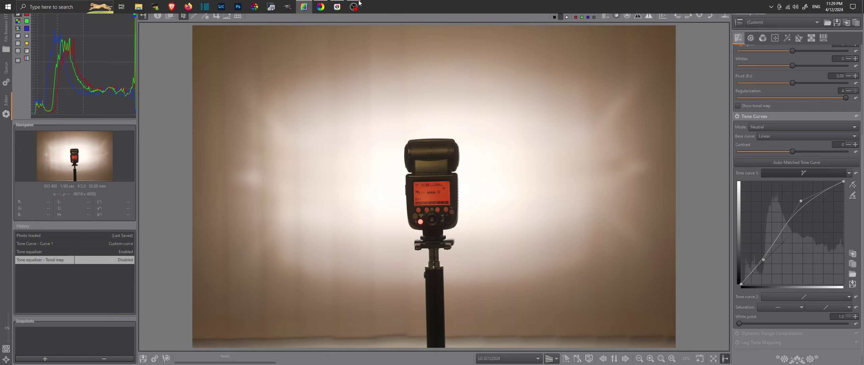
left_click(321, 7)
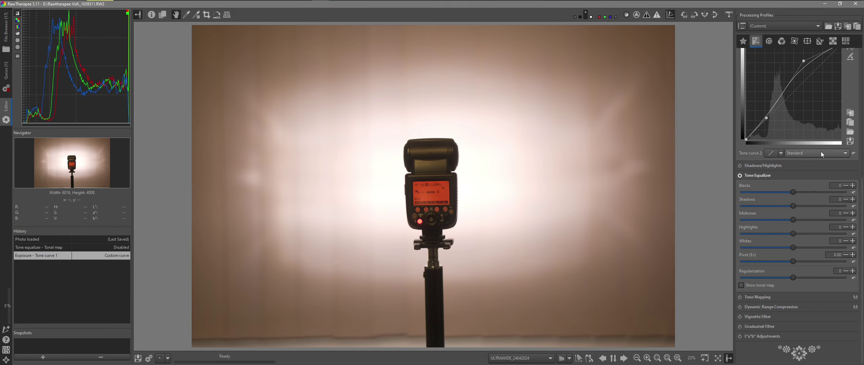
scroll(823, 154, "up", 3)
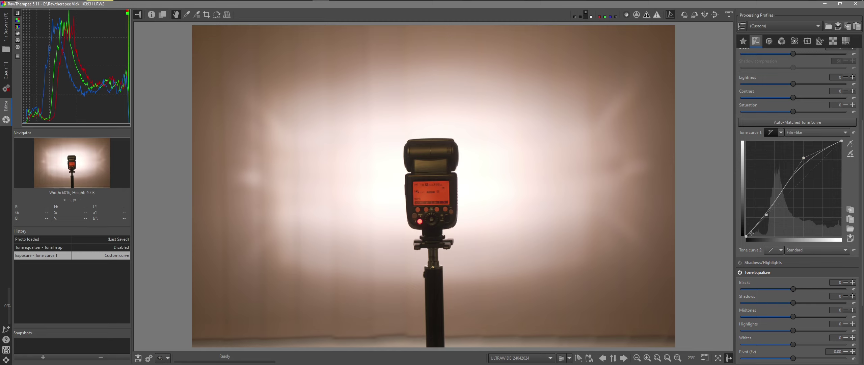
mouse_move(354, 5)
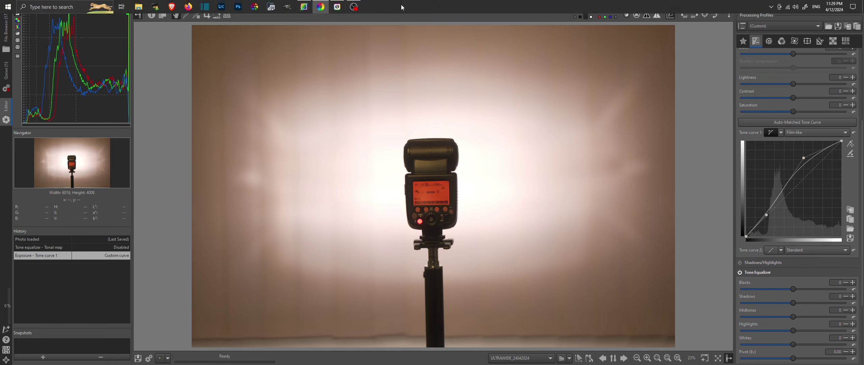
left_click(304, 6)
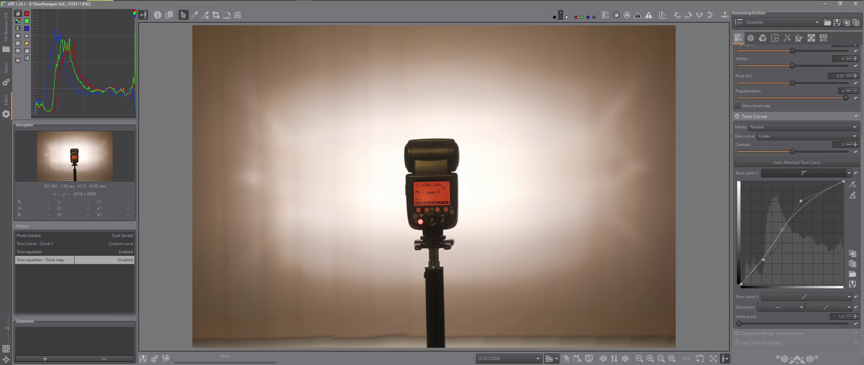
scroll(780, 230, "up", 4)
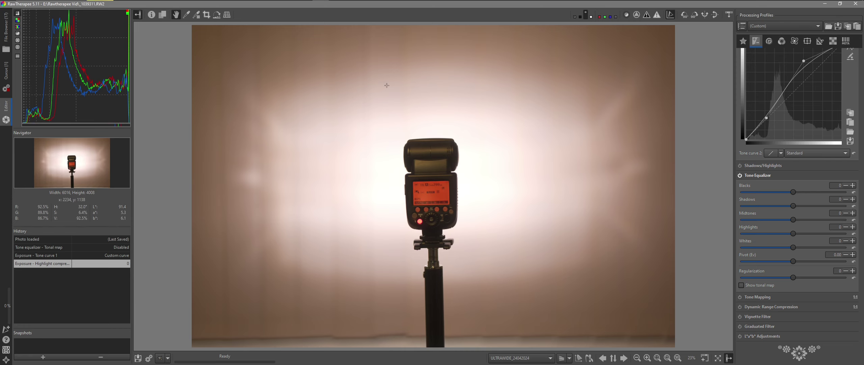
left_click(304, 7)
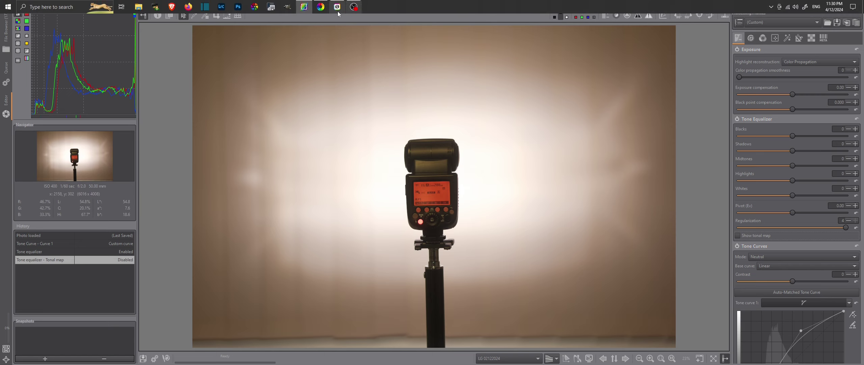
left_click(320, 7)
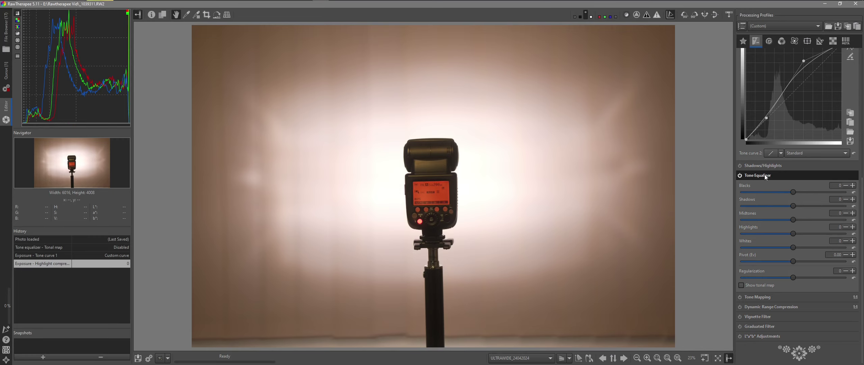
Step: Show the Tone Equalizer's tonal map, try Whites at -100, reset Whites and hide the map
left_click(741, 285)
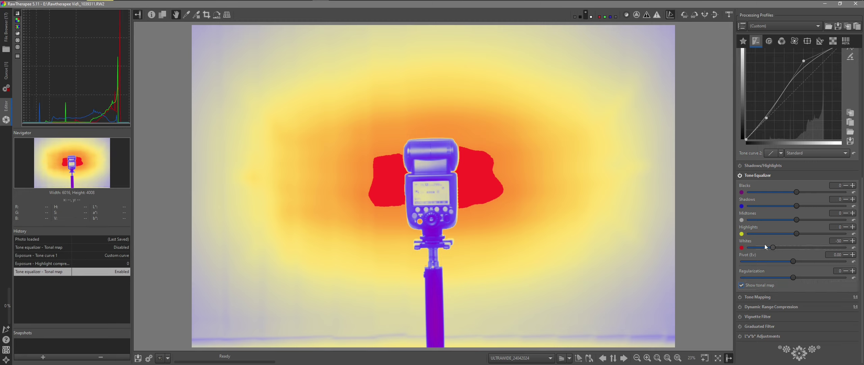
left_click_drag(765, 245, 738, 251)
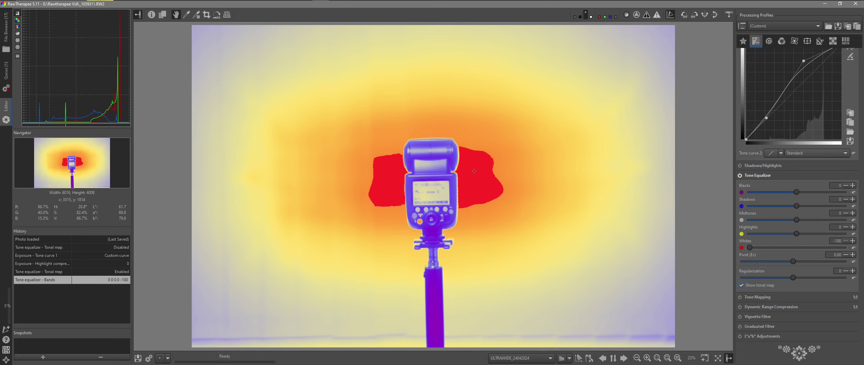
left_click(854, 247)
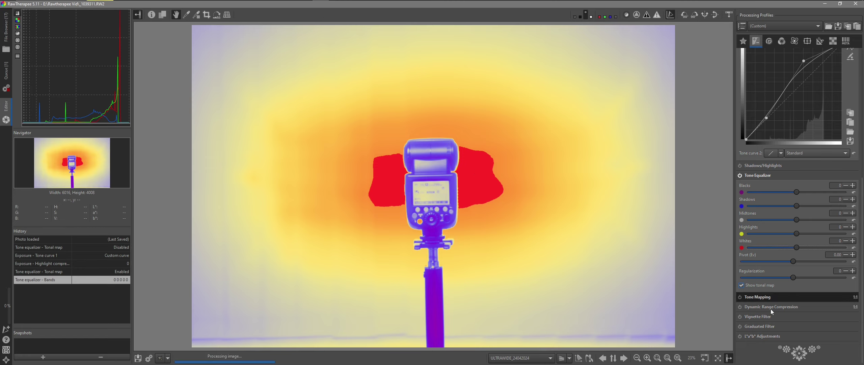
left_click(746, 284)
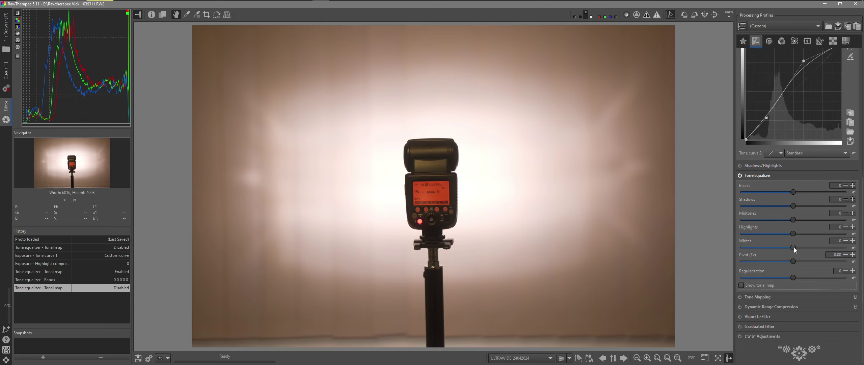
Step: Set the Tone Equalizer's Whites to -40 and compare the image before and after the change through the history
left_click_drag(793, 247, 774, 242)
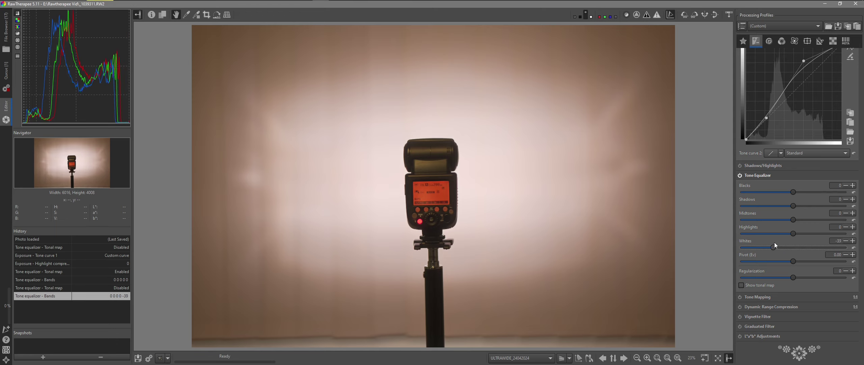
left_click(845, 241)
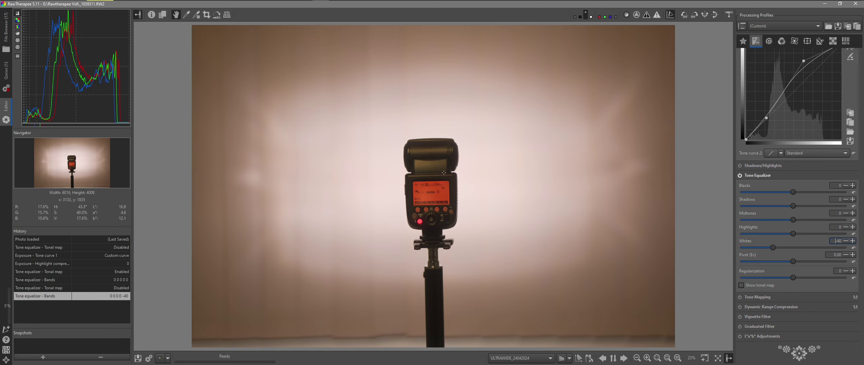
left_click(48, 287)
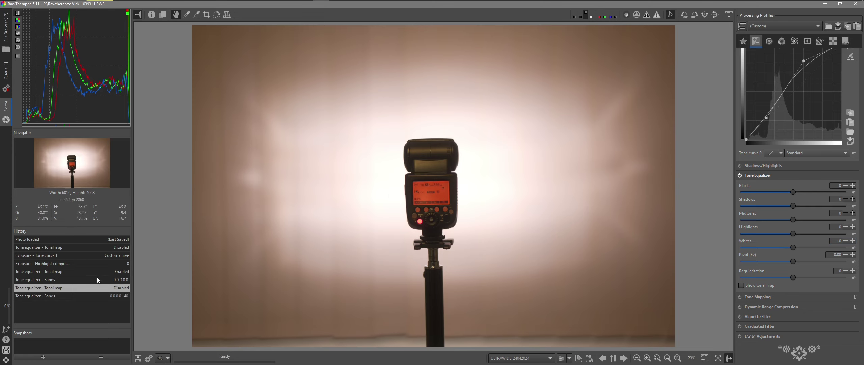
left_click(45, 296)
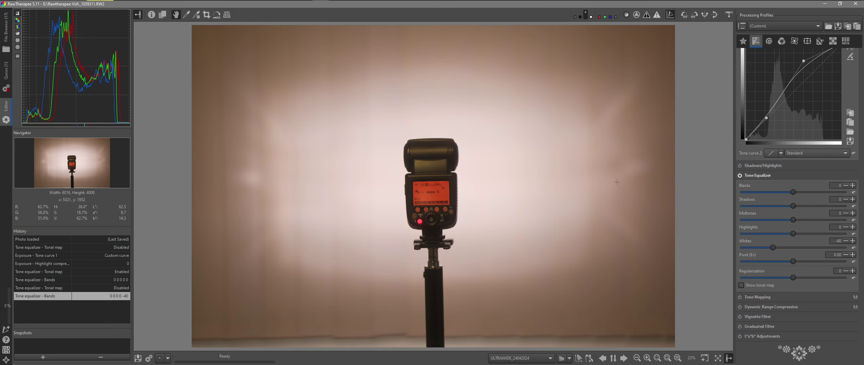
Step: Switch to ART and examine the photo's tonal map in the Tone Equalizer
key("alt+Tab")
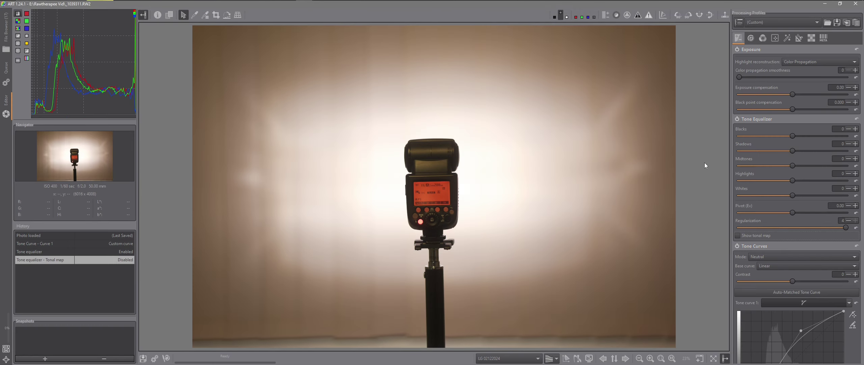
left_click(738, 236)
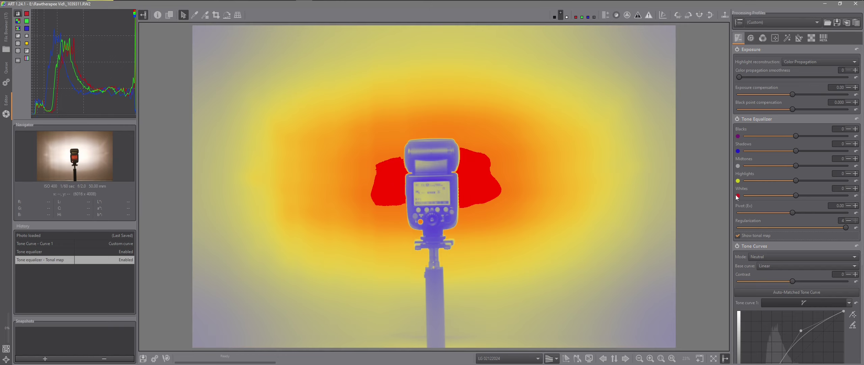
left_click(738, 235)
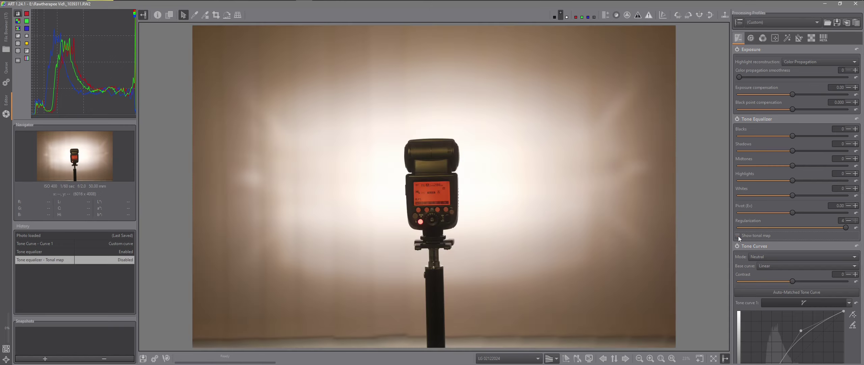
Step: Try ART's Whites at -100 with the tonal map on, hide the map, try a positive value and reset Whites
left_click(738, 236)
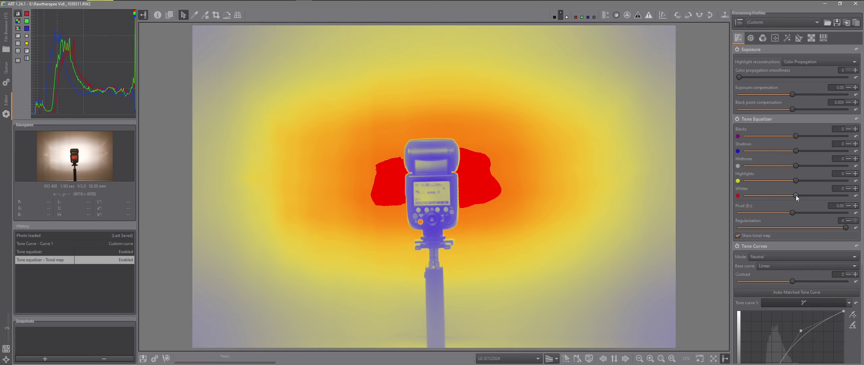
left_click_drag(796, 196, 746, 196)
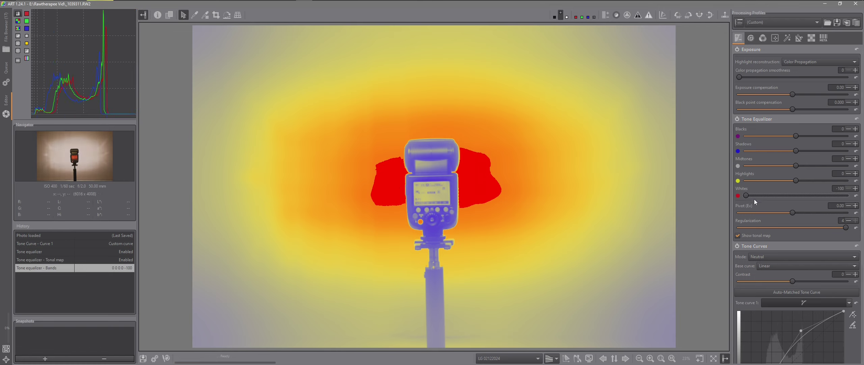
left_click(738, 236)
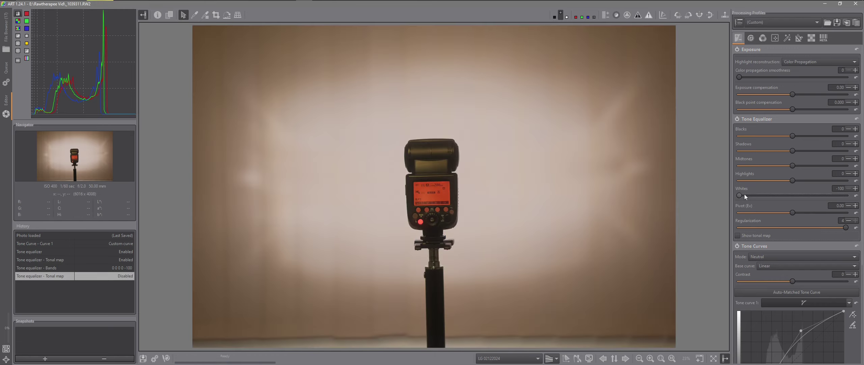
left_click_drag(810, 198, 814, 198)
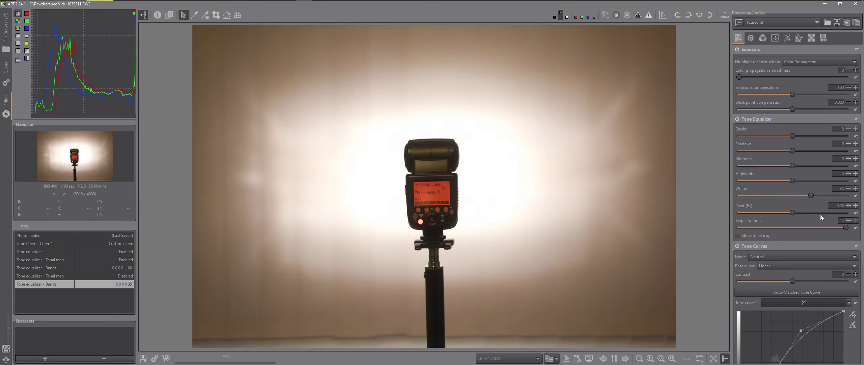
left_click(856, 197)
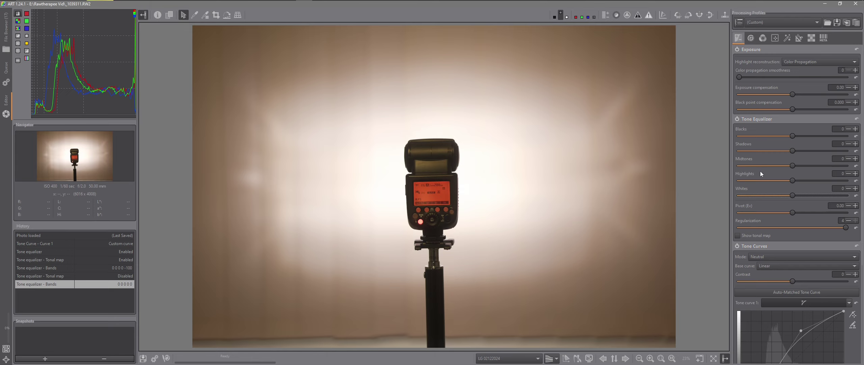
Step: Set Whites to -40 in ART's Tone Equalizer and compare the result with RawTherapee's version
left_click_drag(785, 195, 770, 194)
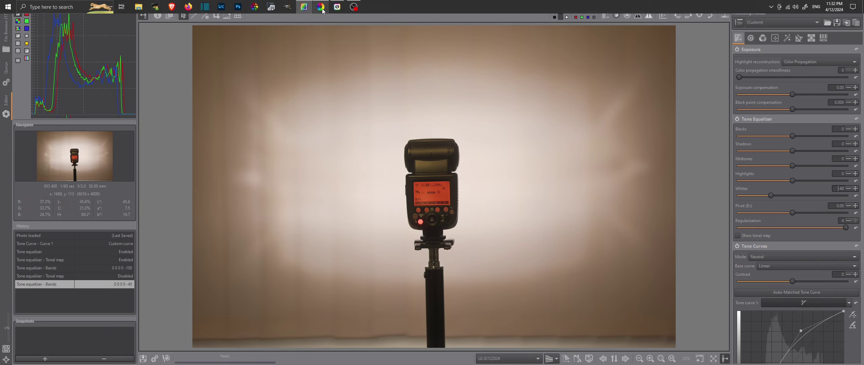
left_click(322, 10)
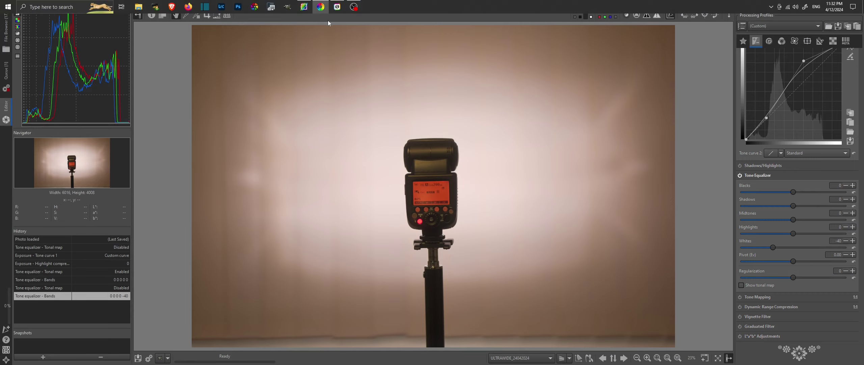
left_click(303, 4)
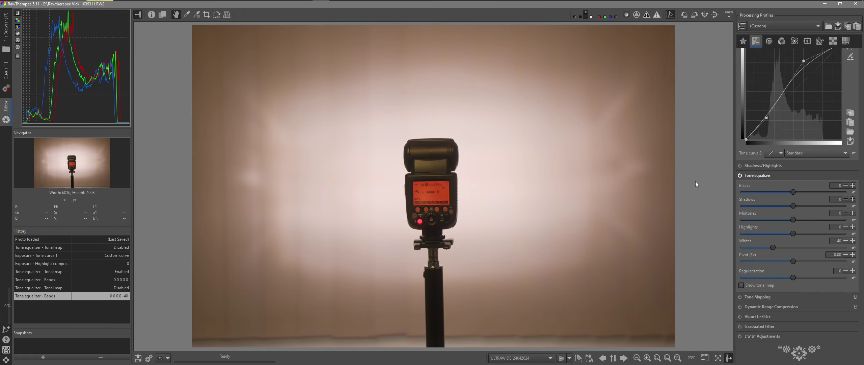
Step: Enable Selective Editing in RawTherapee, add a new spot and set its shape to Rectangle
left_click(806, 41)
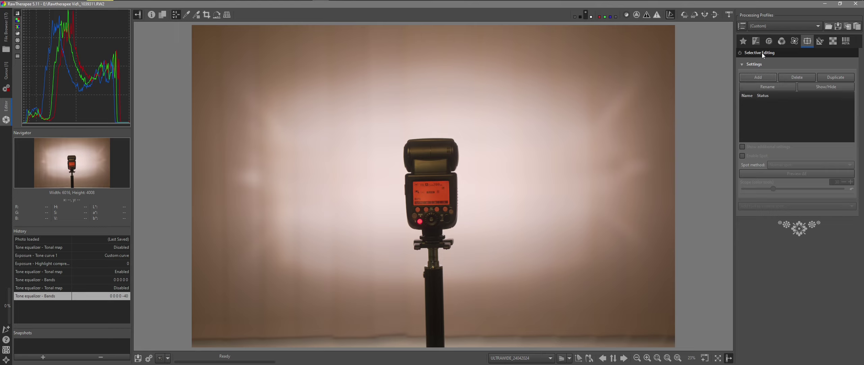
left_click(740, 52)
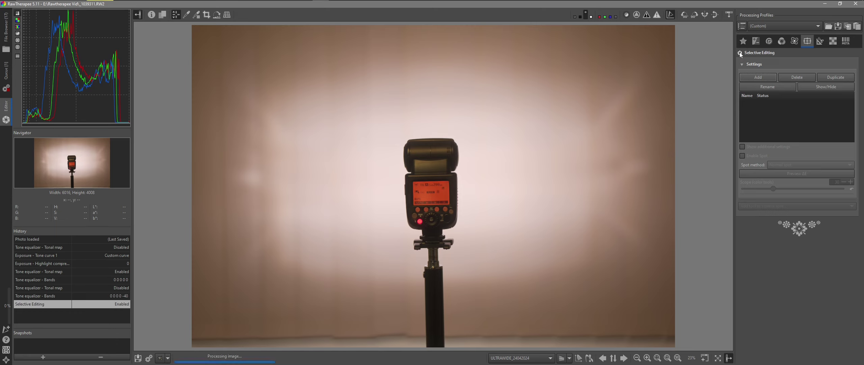
left_click(759, 78)
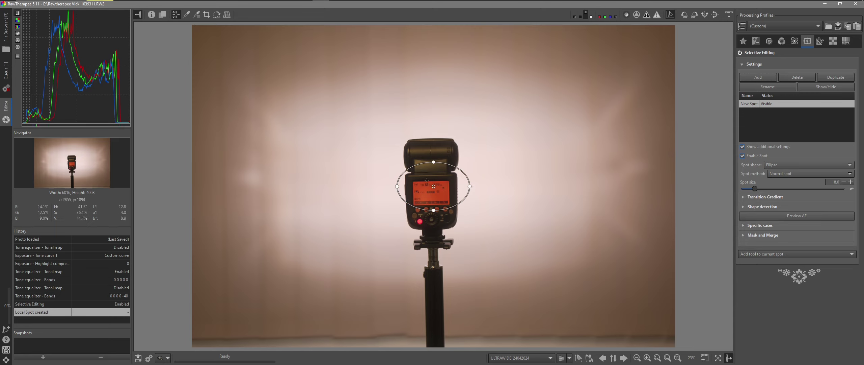
left_click(775, 166)
left_click(776, 173)
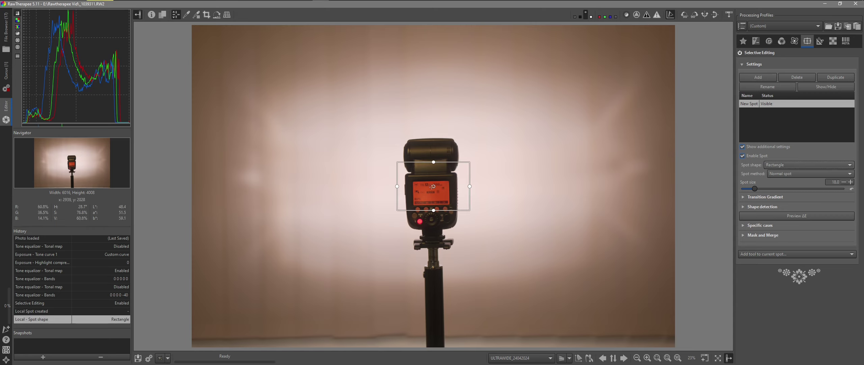
Step: Center the rectangular spot on the flash's screen, fit its left, right and top edges around it, and try the ΔE preview
left_click_drag(434, 186, 434, 193)
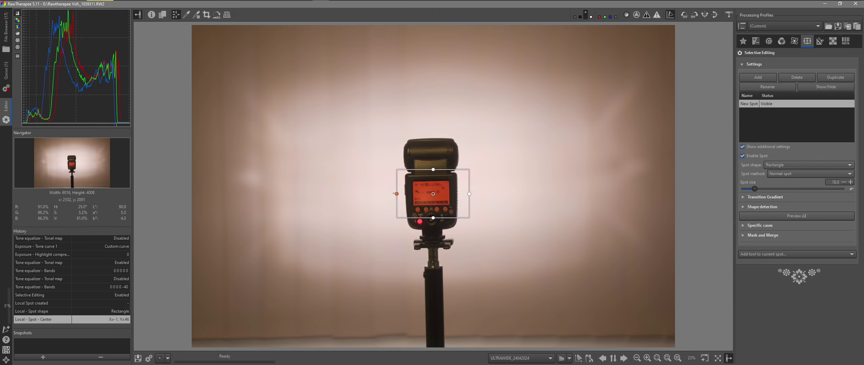
left_click_drag(396, 193, 409, 199)
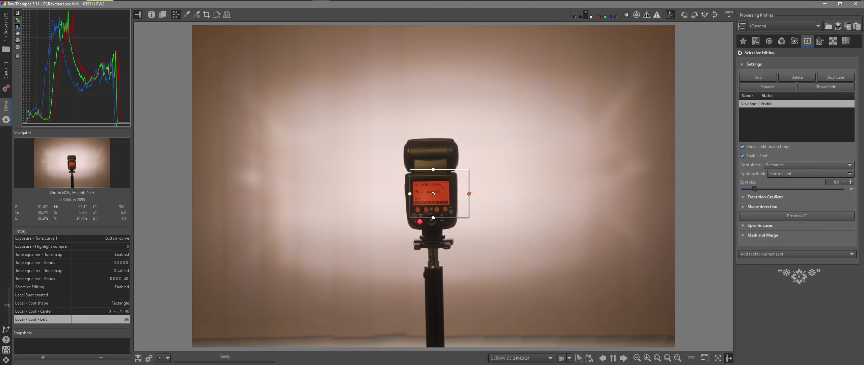
left_click_drag(469, 193, 453, 193)
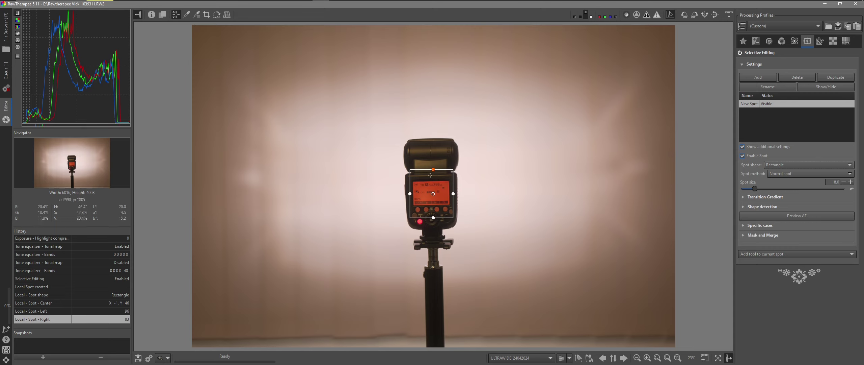
mouse_move(433, 169)
left_mouse_down()
mouse_move(433, 150)
mouse_move(433, 166)
left_mouse_up()
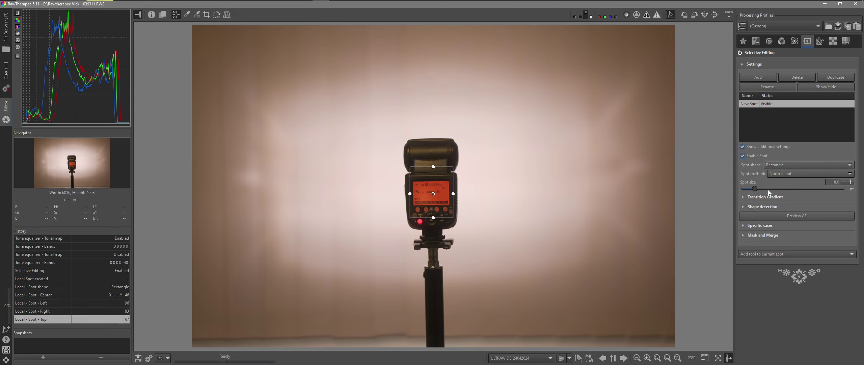
left_click(804, 215)
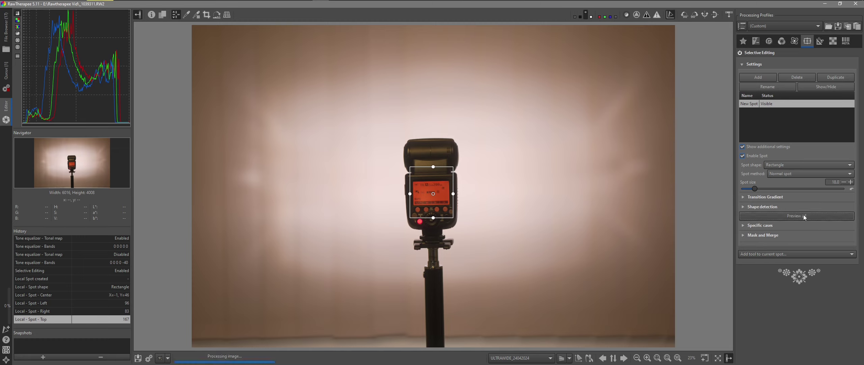
left_click(779, 219)
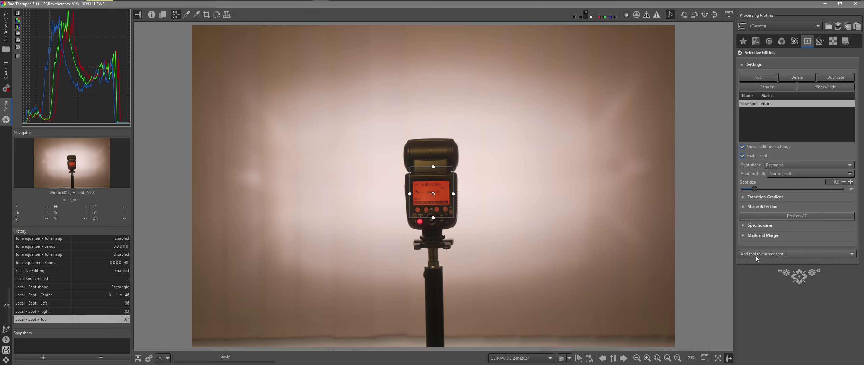
Step: Add the Shadows/Highlights & Tone Equalizer tool to the spot and set its method to Shadows Highlights
left_click(774, 254)
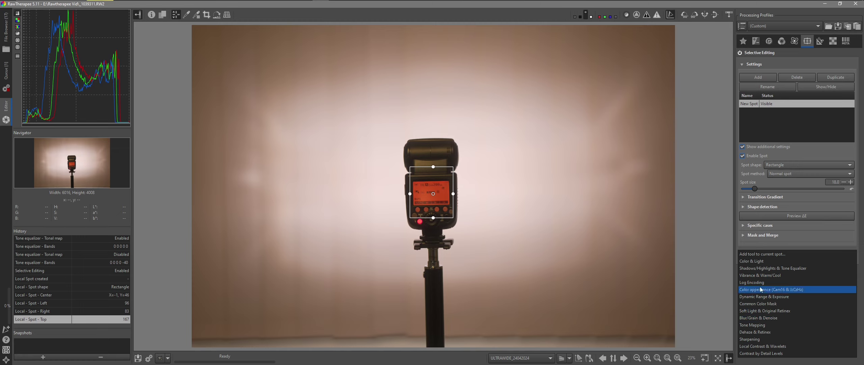
left_click(755, 268)
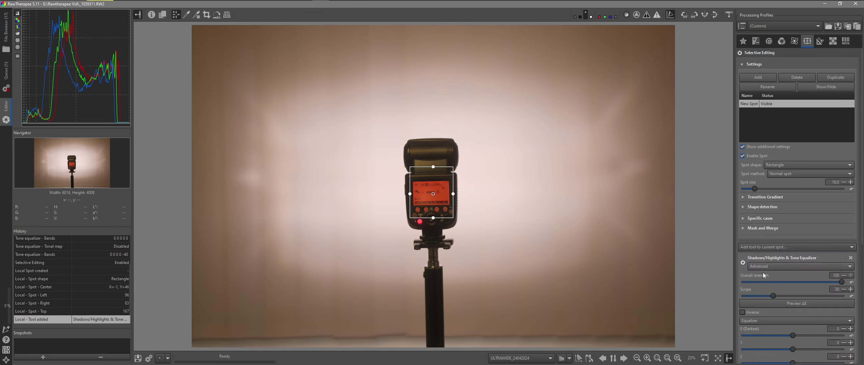
scroll(763, 272, "down", 3)
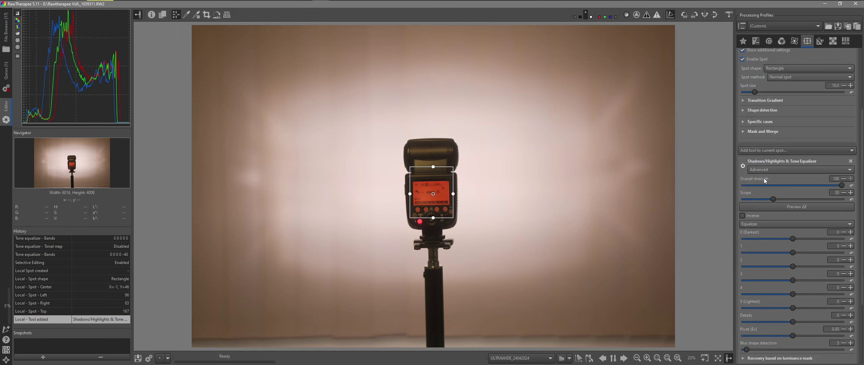
scroll(763, 214, "down", 2)
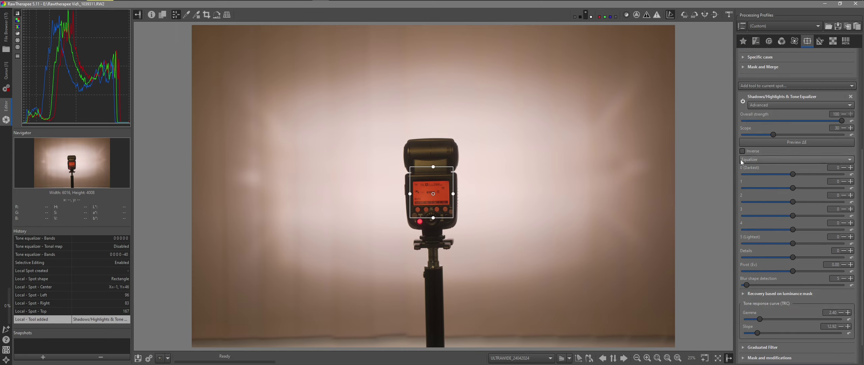
left_click(762, 160)
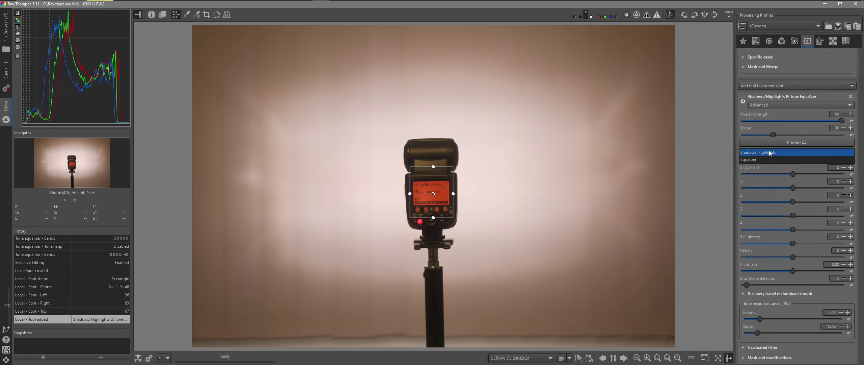
left_click(777, 152)
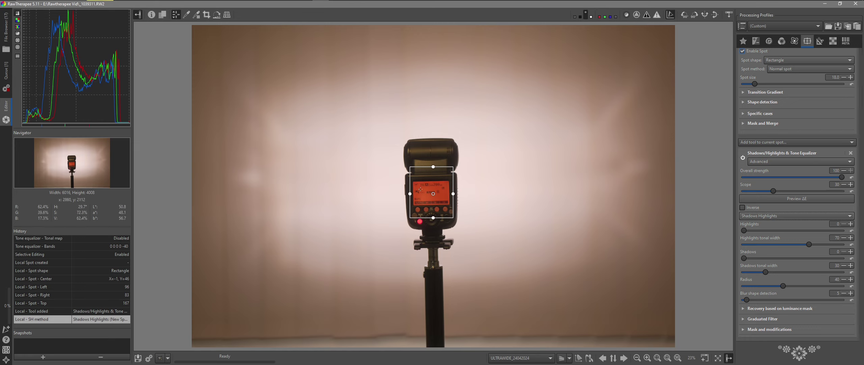
Step: Enlarge the spot's central reference area to a spot size of 54.1
scroll(796, 209, "up", 5)
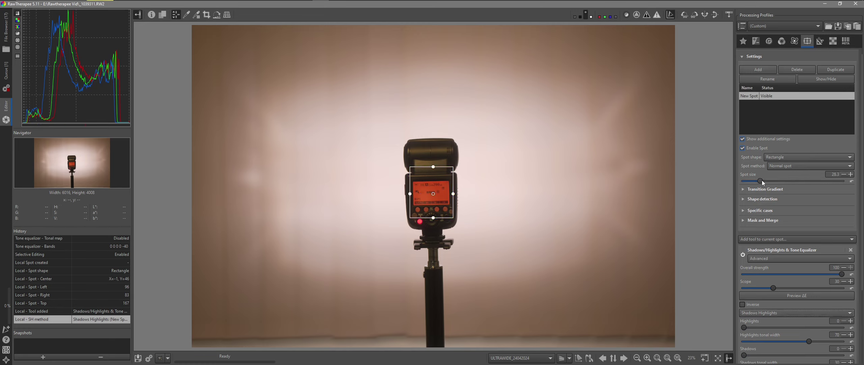
left_click_drag(761, 180, 779, 182)
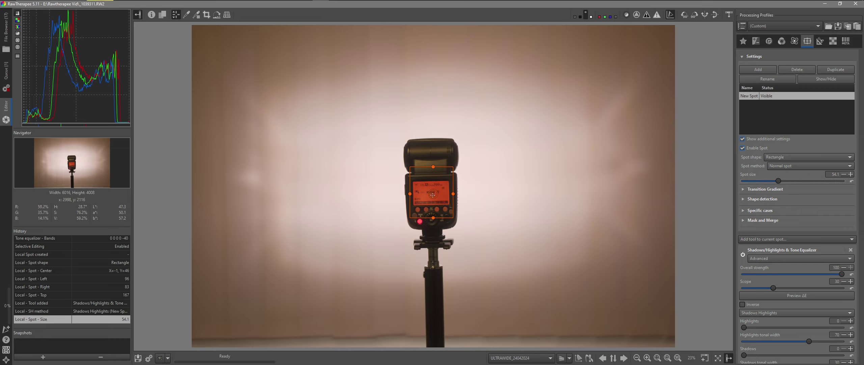
Step: Try Shadows at 23 in the spot's Shadows/Highlights tool and reset it
scroll(780, 225, "down", 3)
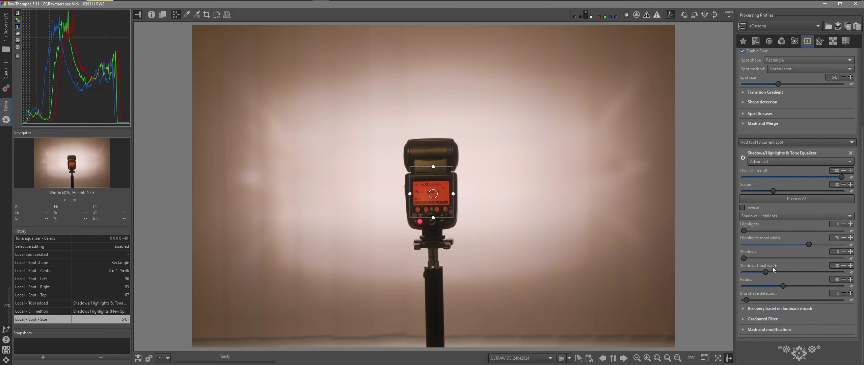
left_click_drag(744, 258, 765, 259)
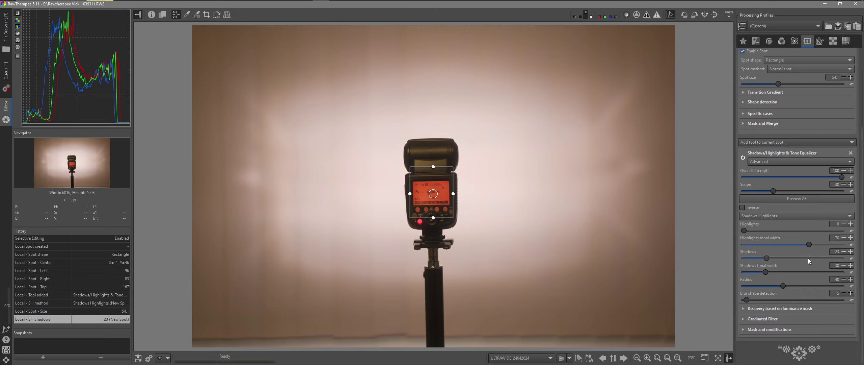
left_click(851, 259)
Step: Turn on the tool's ΔE preview and set the spot's ΔE decay to 6.2 in Shape detection
scroll(807, 281, "up", 3)
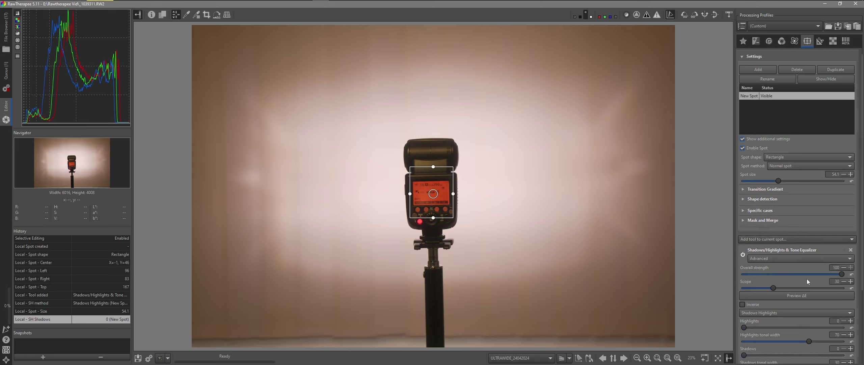
left_click(791, 296)
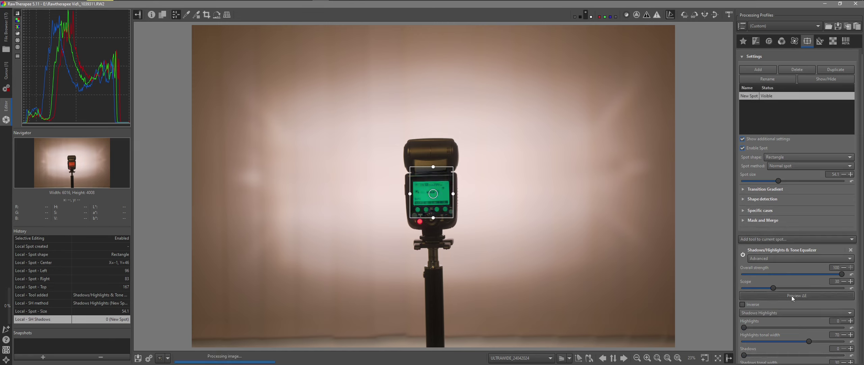
scroll(794, 274, "down", 3)
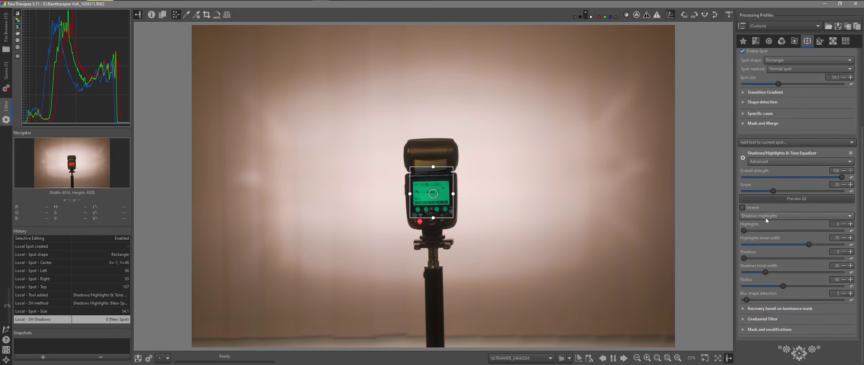
scroll(783, 266, "up", 1)
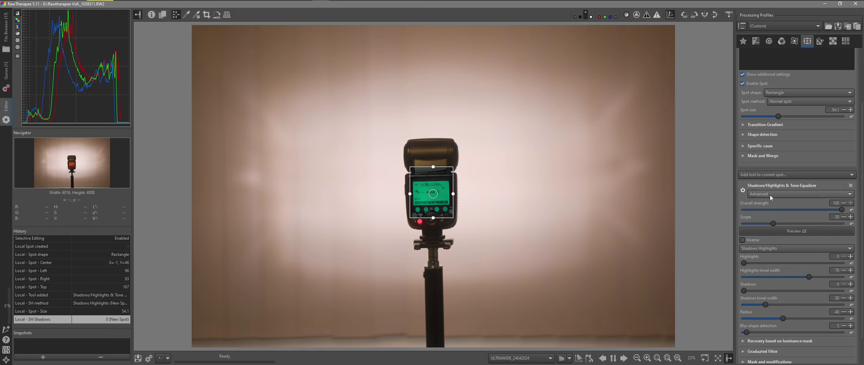
left_click(744, 135)
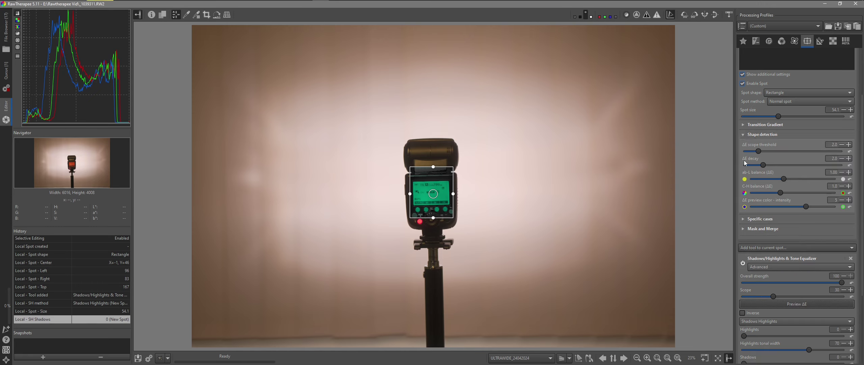
left_click_drag(763, 165, 798, 167)
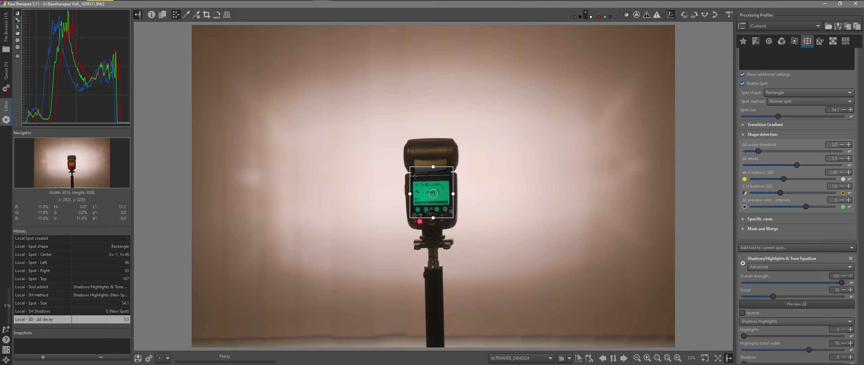
left_click_drag(793, 167, 803, 165)
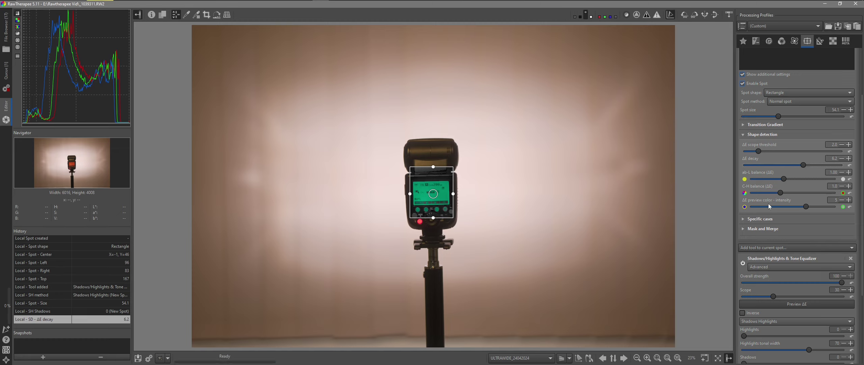
Step: Set the ΔE preview color intensity to -4 and slightly lower the C-H balance in Shape detection
left_click_drag(807, 206, 793, 207)
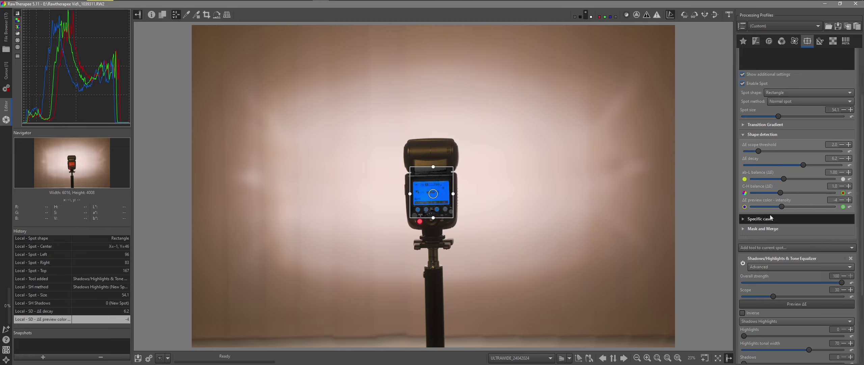
left_click_drag(781, 193, 778, 193)
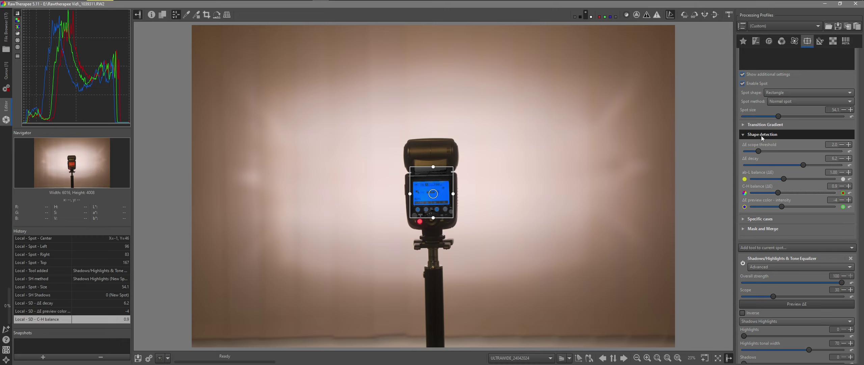
left_click(753, 135)
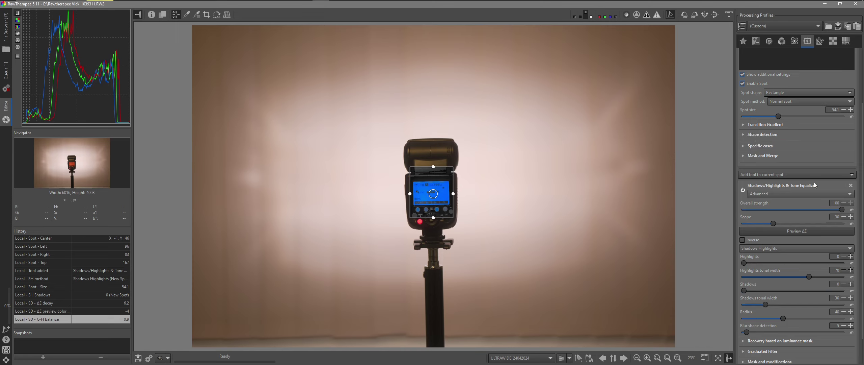
Step: Turn off the ΔE preview and raise the spot's Shadows to 32
left_click(793, 234)
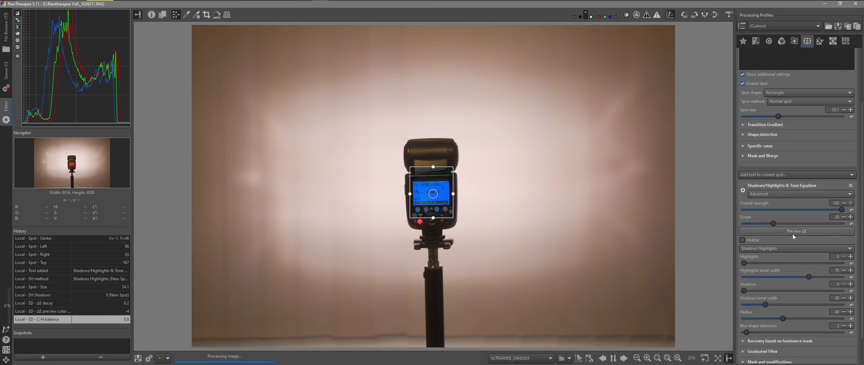
scroll(794, 253, "down", 2)
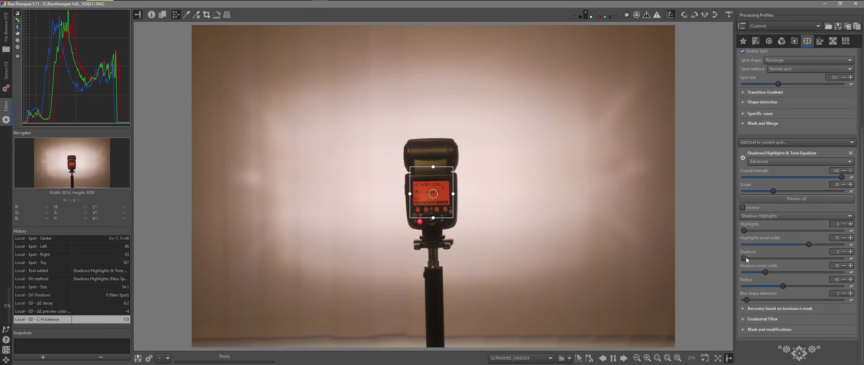
left_click_drag(745, 258, 778, 261)
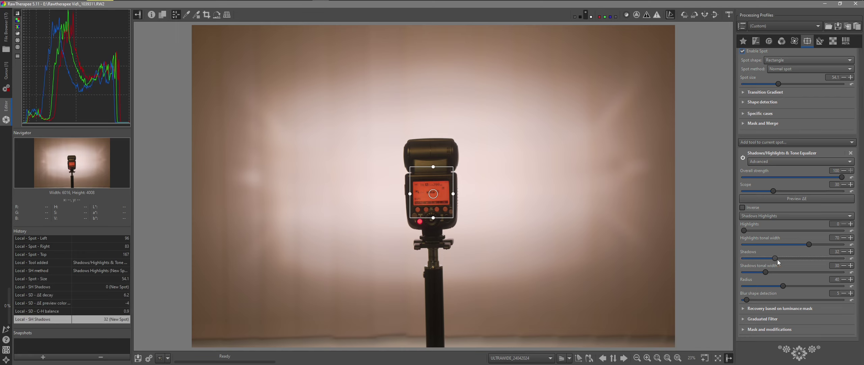
Step: Hide the spot's outline and toggle Selective Editing off and on to compare the flash's screen before and after
scroll(798, 166, "up", 5)
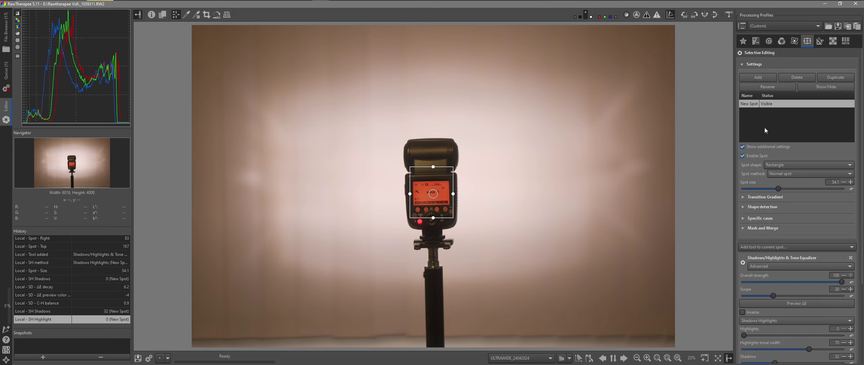
left_click(827, 87)
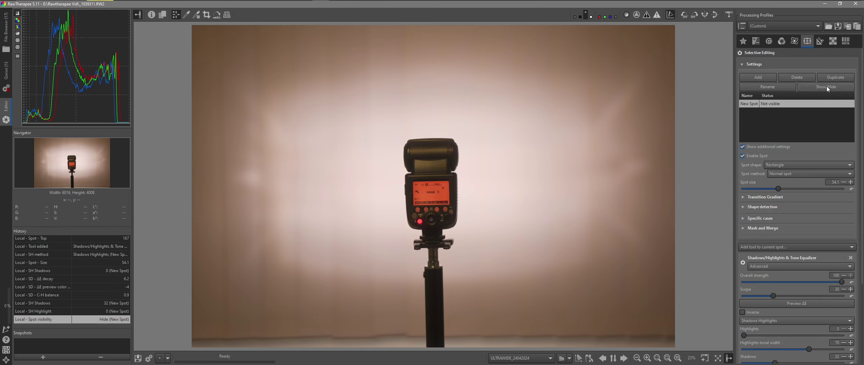
left_click(740, 54)
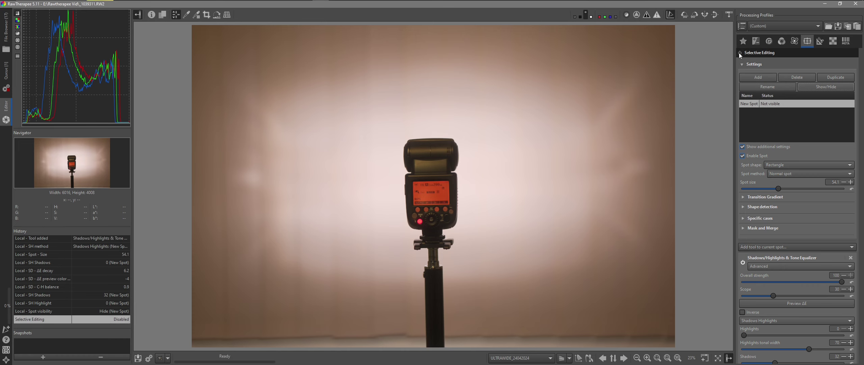
left_click(739, 53)
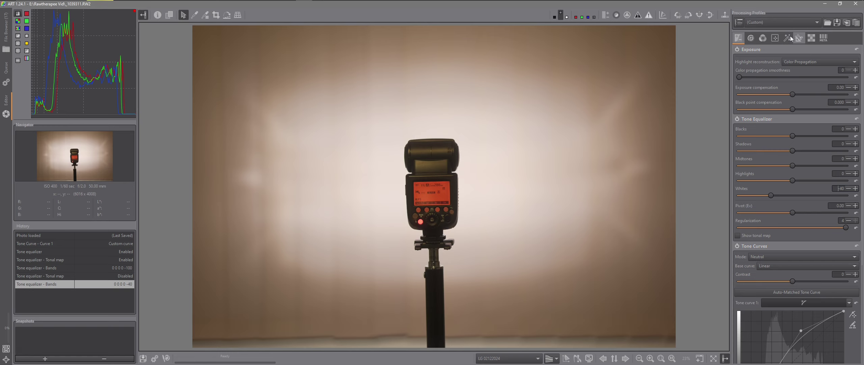
Step: Switch to ART and enable Color/Tone Correction among its local editing tools
left_click(776, 38)
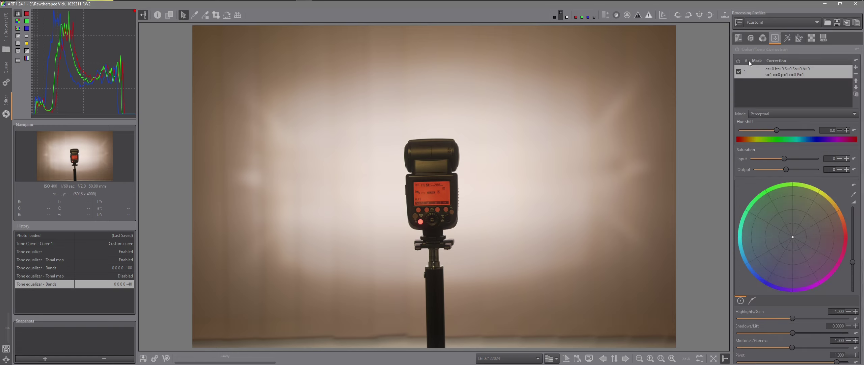
left_click(736, 48)
scroll(766, 116, "down", 2)
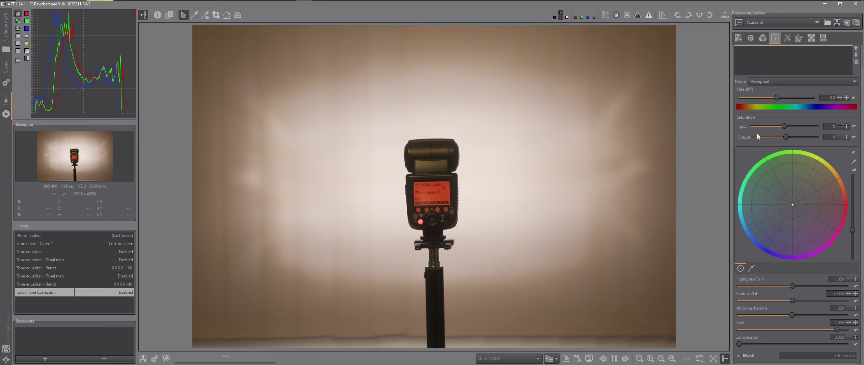
Step: Enable the Brush Mask for the Color/Tone Correction and bring its brush settings into view
scroll(775, 164, "down", 4)
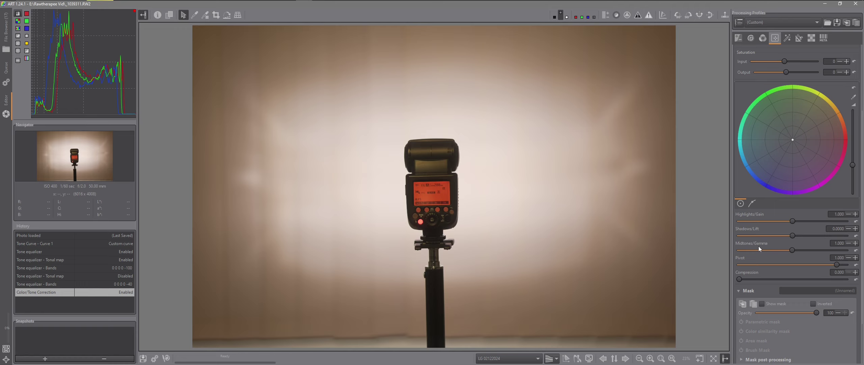
scroll(775, 261, "down", 4)
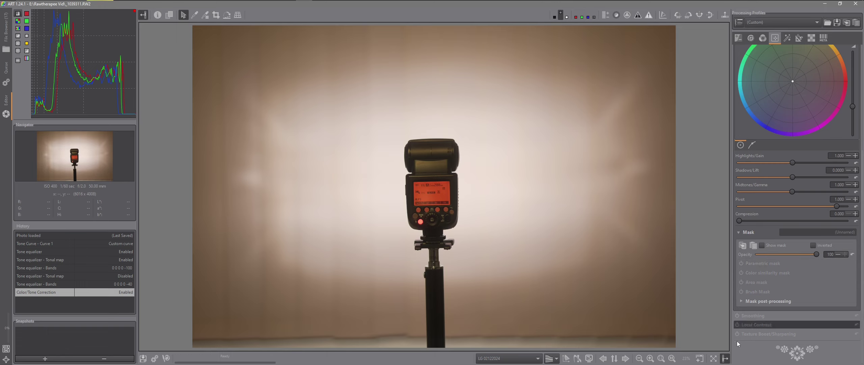
left_click(760, 292)
left_click(742, 293)
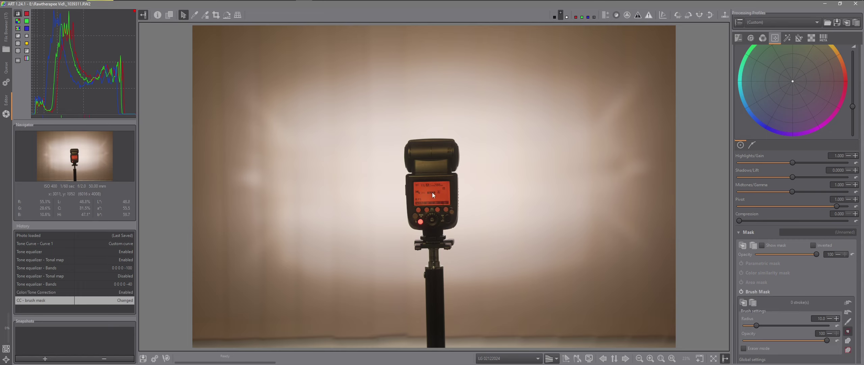
scroll(770, 271, "down", 3)
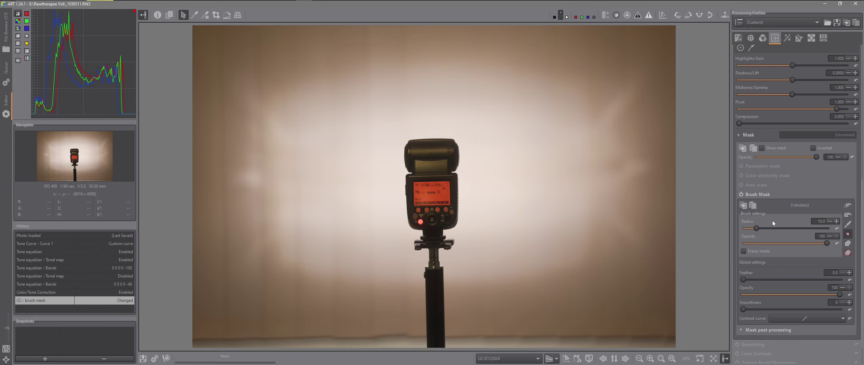
Step: Paint a brush mask over the flash's red screen with a radius of 10 and show the mask
left_click(848, 225)
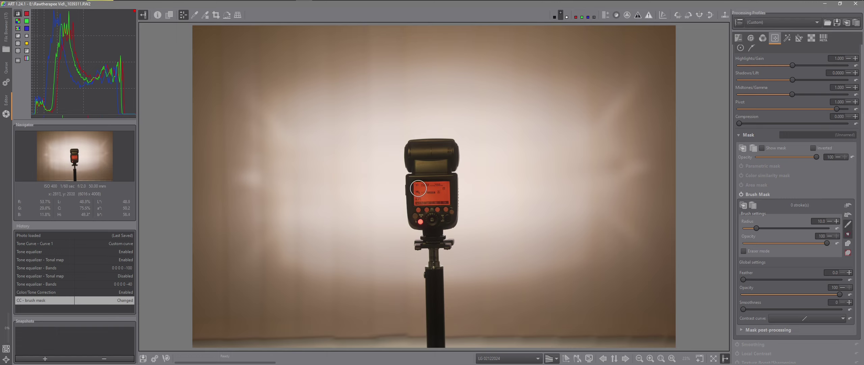
mouse_move(419, 188)
left_mouse_down()
mouse_move(445, 186)
mouse_move(443, 198)
mouse_move(420, 200)
left_mouse_up()
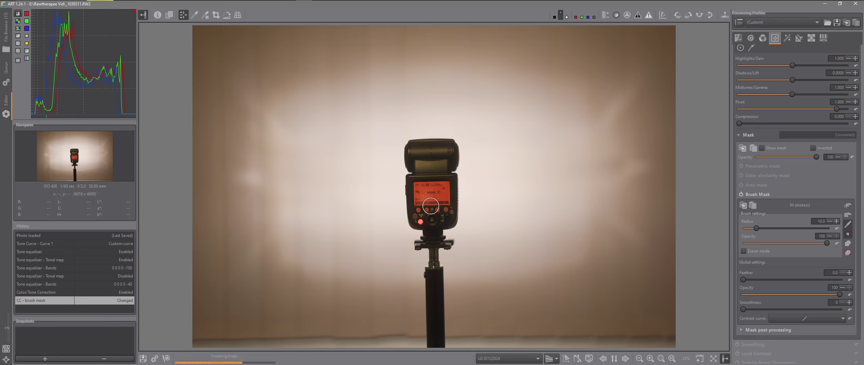
mouse_move(417, 200)
left_mouse_down()
mouse_move(419, 188)
mouse_move(448, 187)
mouse_move(441, 200)
left_mouse_up()
left_click(762, 148)
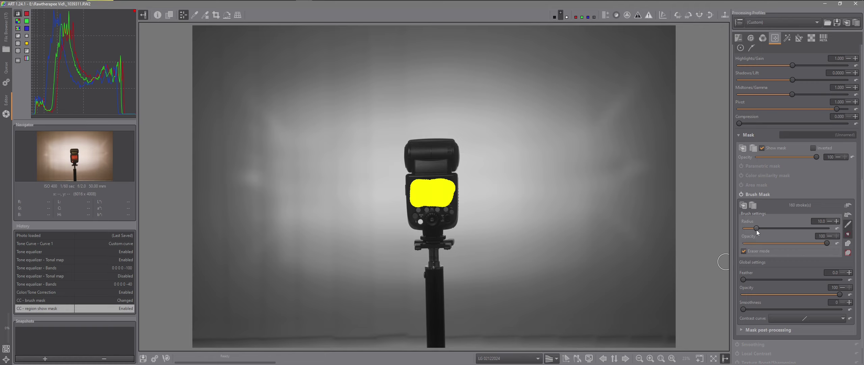
Step: Erase the mask's overspill around the flash's screen in Eraser mode with a brush radius of about 6
left_click_drag(756, 228, 752, 228)
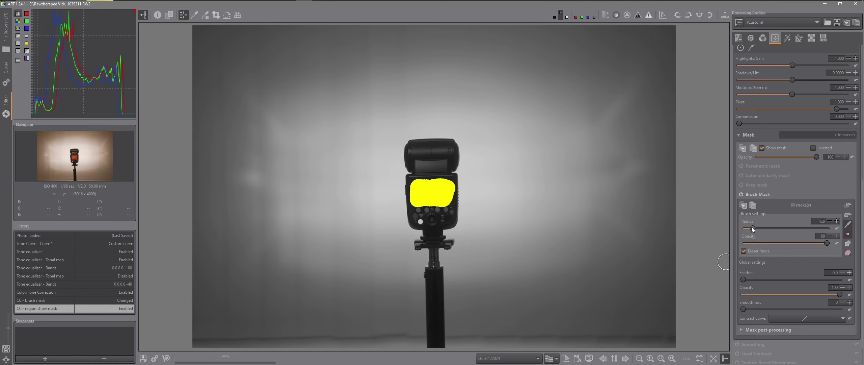
left_click(455, 180)
left_click_drag(455, 180, 455, 202)
mouse_move(446, 172)
left_mouse_down()
mouse_move(410, 176)
mouse_move(409, 208)
mouse_move(421, 212)
left_mouse_up()
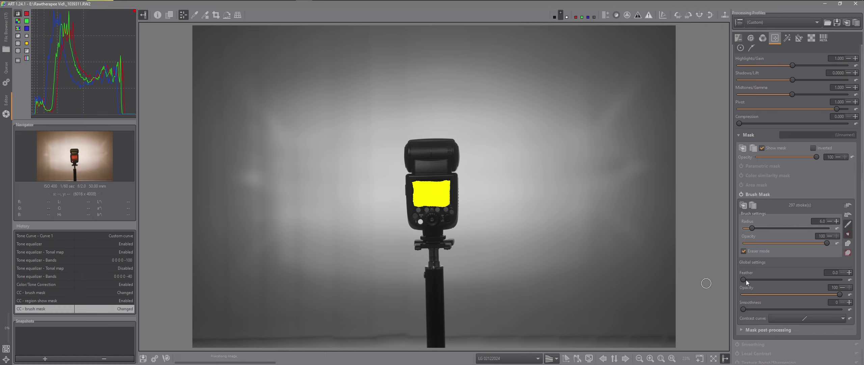
Step: Feather the brush mask, lower its global opacity to 80 and set its smoothness to 5
left_click_drag(744, 279, 751, 282)
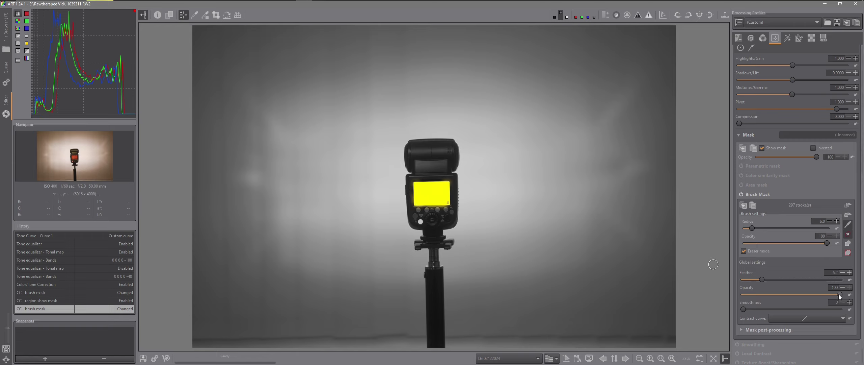
left_click_drag(827, 293, 819, 293)
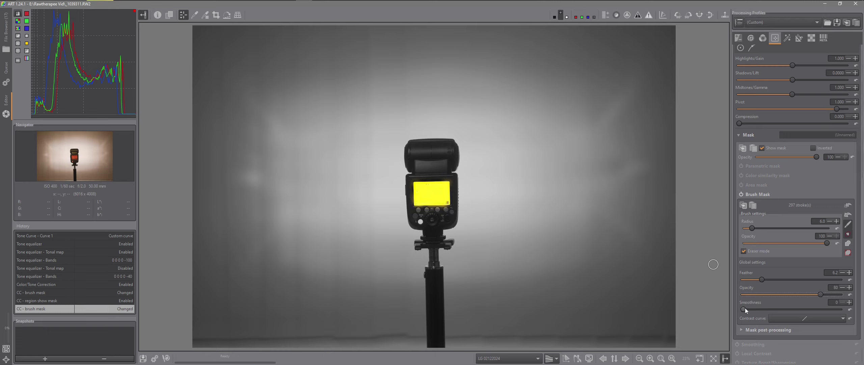
left_click_drag(755, 313, 759, 311)
Step: Reduce the eraser radius to just under 4 and clean the mask along the edges of the flash's screen
left_click_drag(751, 229, 749, 228)
key("plus")
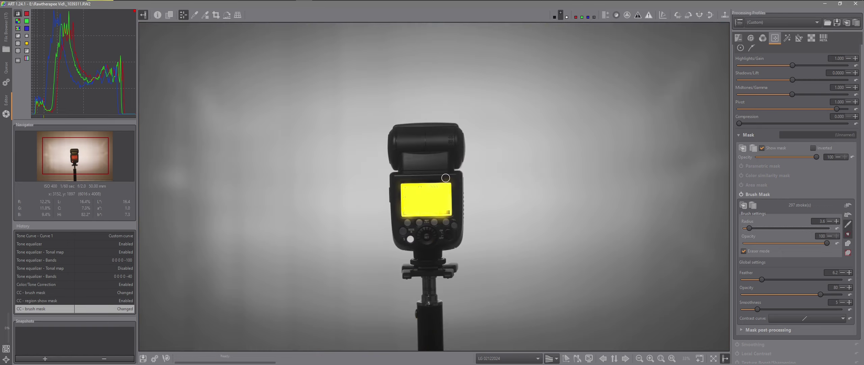
mouse_move(446, 177)
left_mouse_down()
mouse_move(456, 183)
mouse_move(446, 176)
left_mouse_up()
mouse_move(445, 222)
left_mouse_down()
mouse_move(401, 221)
mouse_move(449, 224)
left_mouse_up()
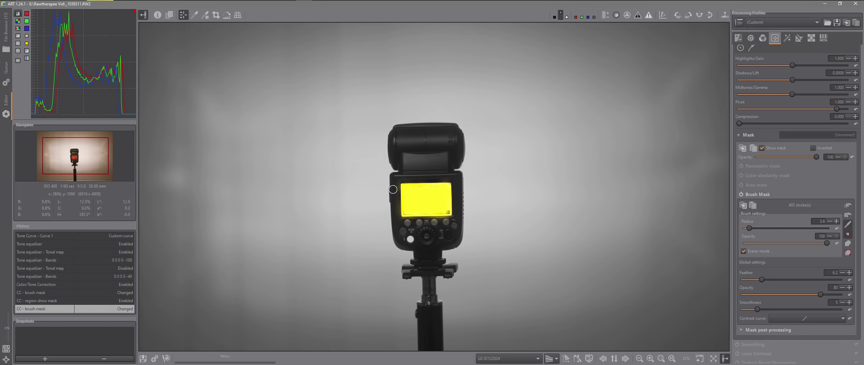
left_click_drag(397, 183, 397, 220)
Step: Increase the brush mask's feather slightly and raise its smoothness to 7
left_click_drag(762, 278, 770, 277)
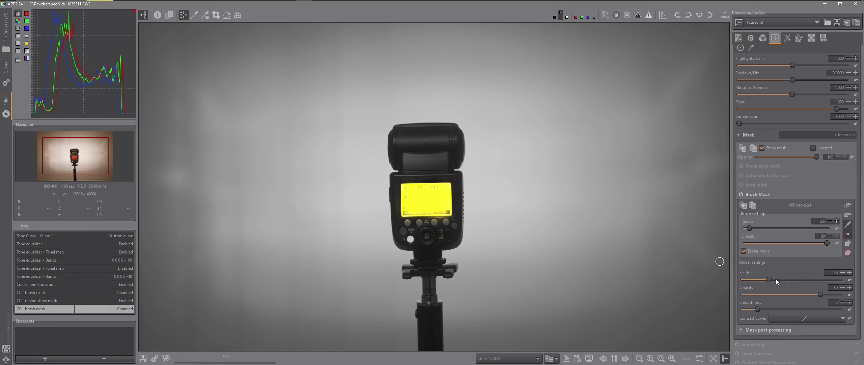
left_click_drag(766, 280, 765, 280)
left_click_drag(769, 278, 770, 278)
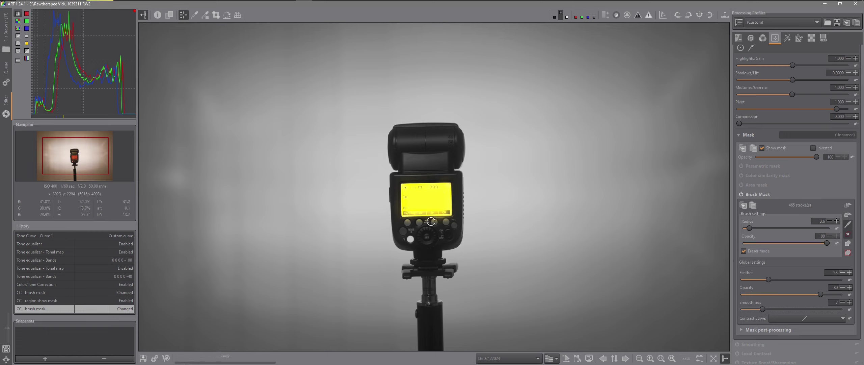
Step: Erase the mask spill just below the flash's screen and hide the mask display
left_click_drag(432, 222, 685, 227)
left_click(761, 147)
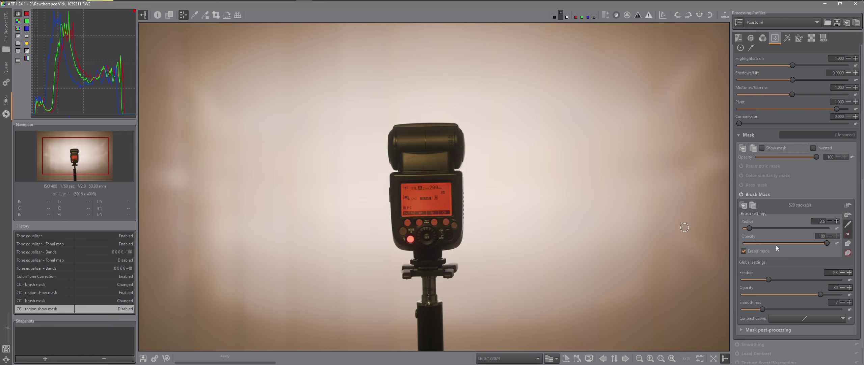
Step: Fit the whole photo in view and slightly raise Shadows/Lift for the masked flash screen
left_click(662, 358)
scroll(788, 244, "up", 3)
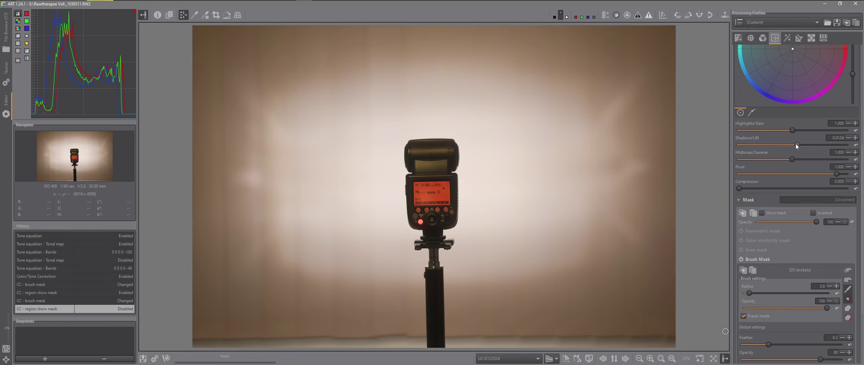
scroll(805, 144, "up", 1)
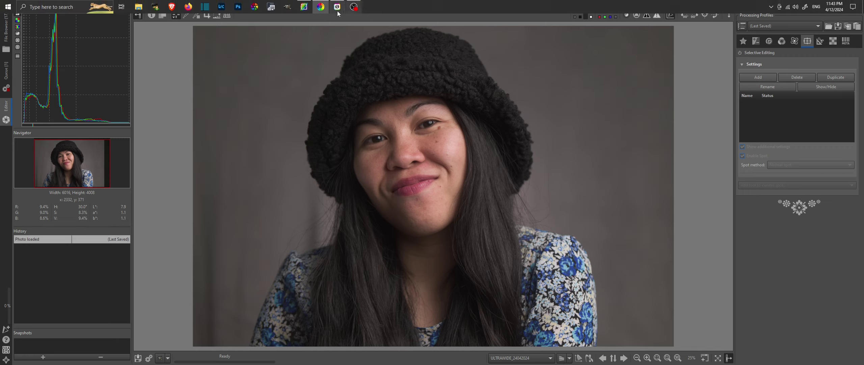
Step: Switch back and forth between RawTherapee and ART to compare their renderings of the portrait, ending in ART
left_click(306, 6)
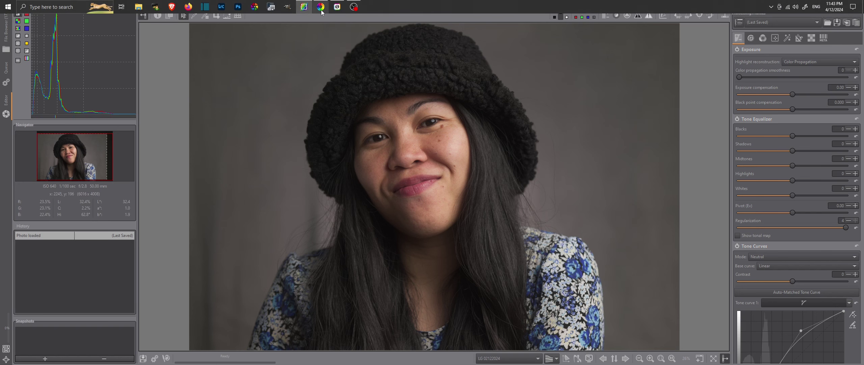
left_click(321, 6)
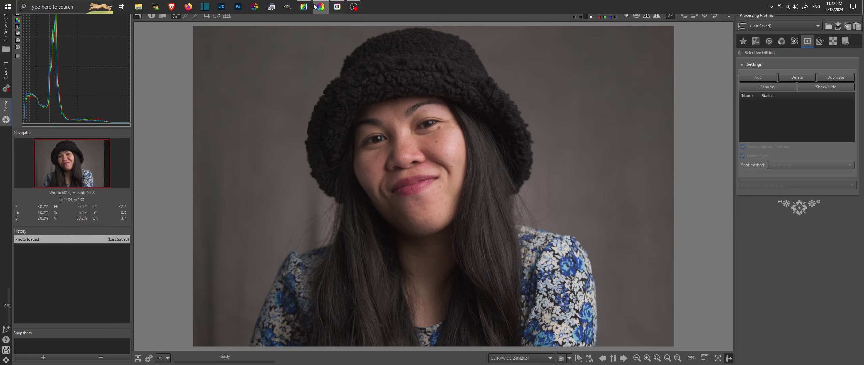
left_click(304, 7)
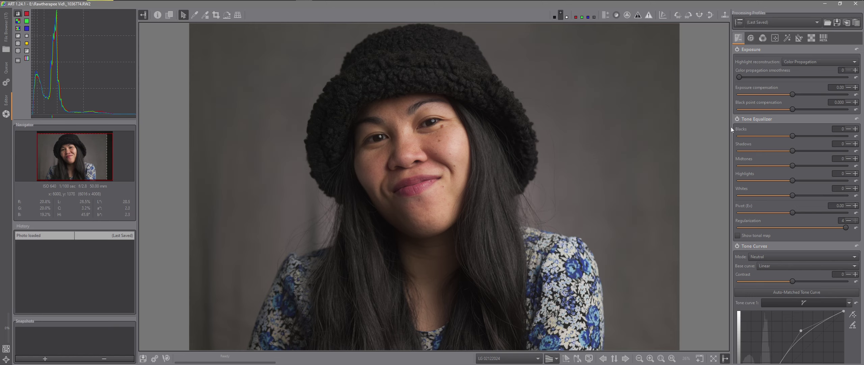
Step: Review ART's white balance, color management, crop and profiled lens correction settings for the portrait
left_click(762, 38)
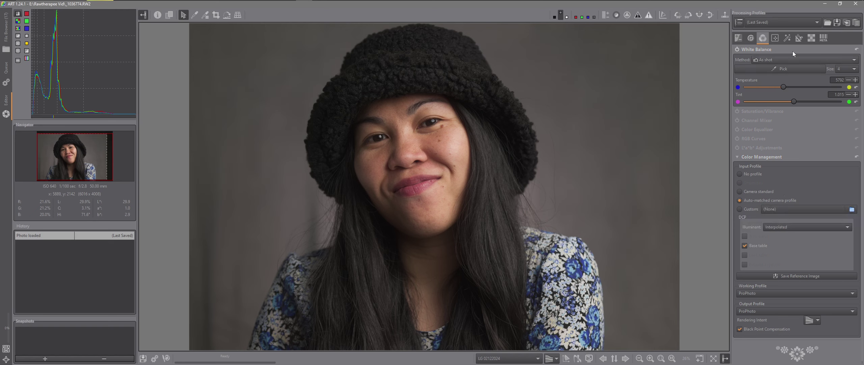
left_click(798, 39)
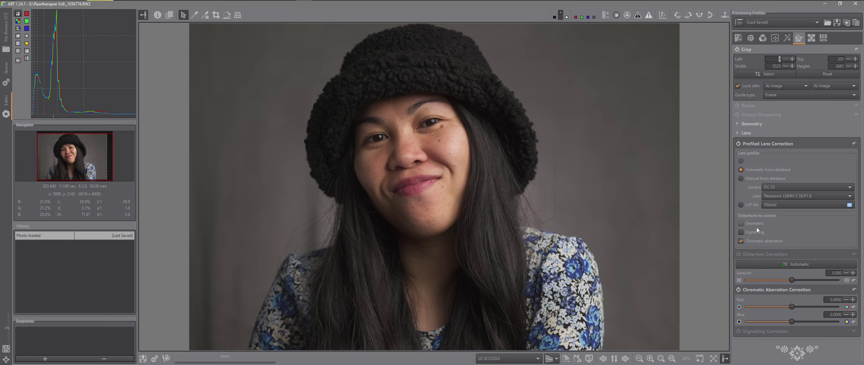
left_click(758, 146)
left_click(763, 39)
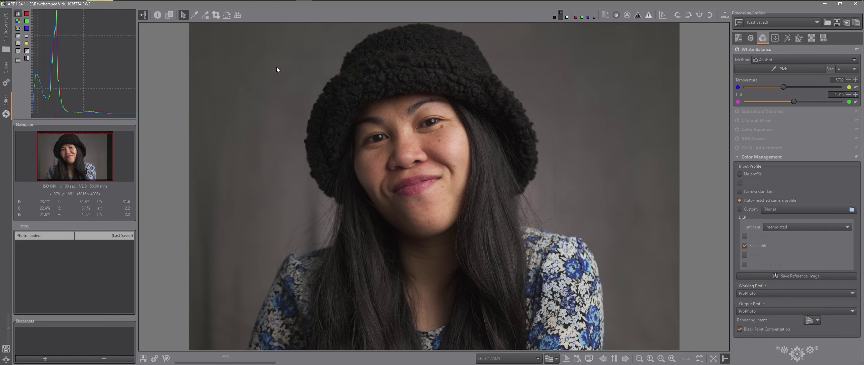
Step: Switch to RawTherapee and toggle the input profile's DCP Look table to compare, leaving it enabled
mouse_move(293, 10)
left_click(321, 7)
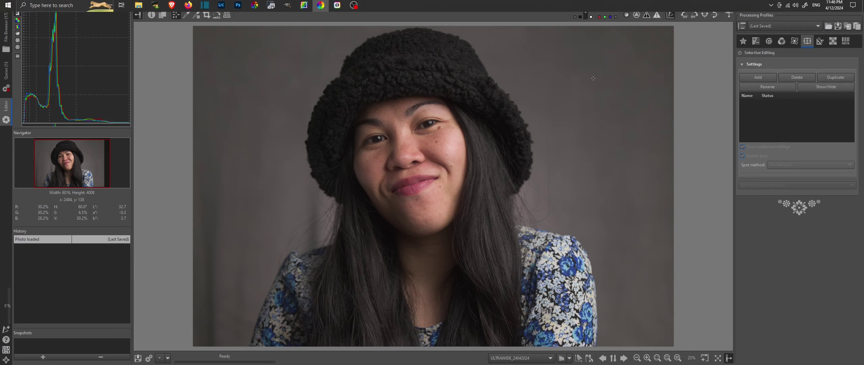
left_click(782, 41)
scroll(783, 233, "down", 5)
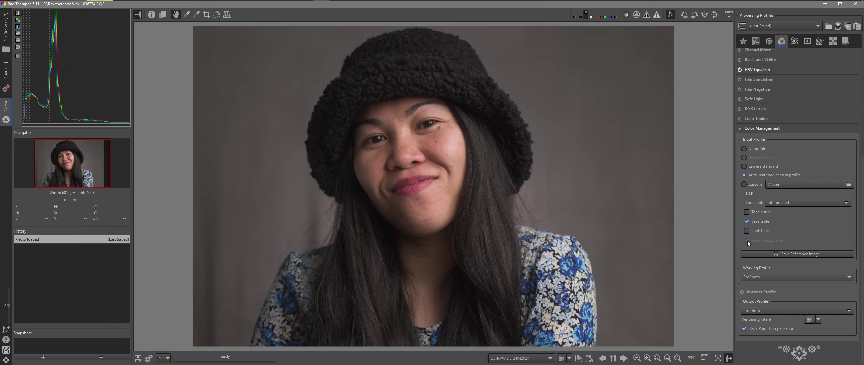
left_click(747, 230)
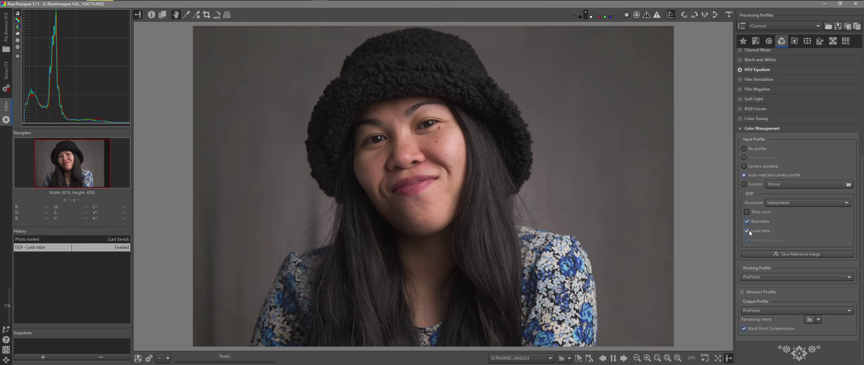
left_click(747, 230)
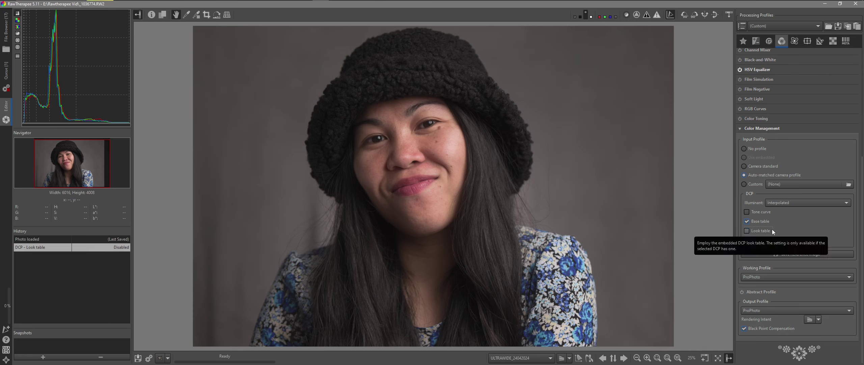
left_click(747, 231)
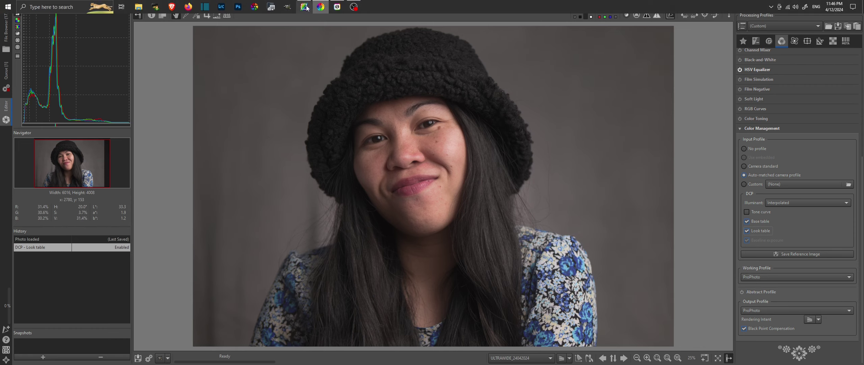
Step: Load the custom DCP input profile in ART and RawTherapee, and compare it with RawTherapee's Look table history state
left_click(304, 7)
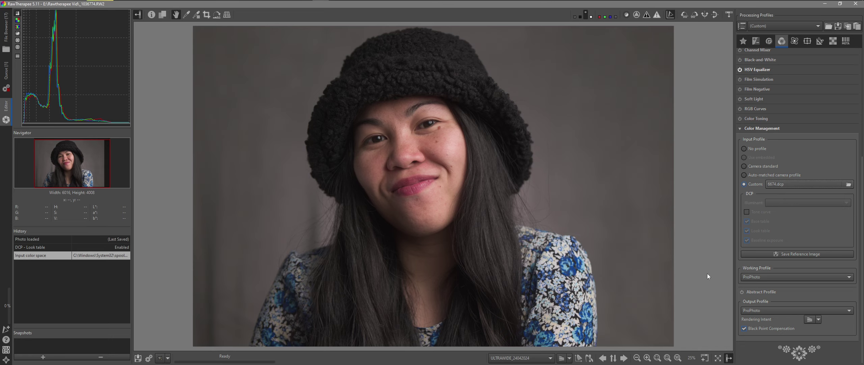
left_click(55, 249)
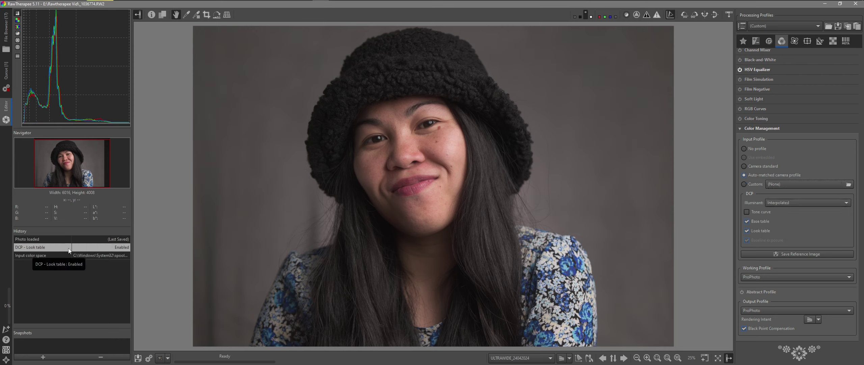
left_click(53, 254)
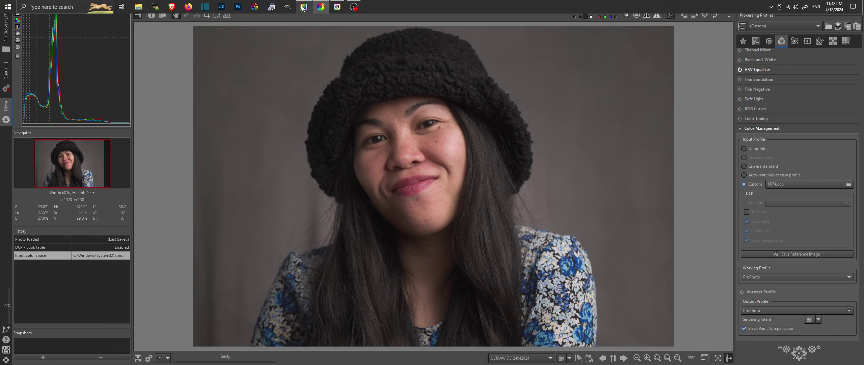
Step: Alternate between ART and RawTherapee to compare the portrait's colors with the custom DCP input profile applied
left_click(303, 7)
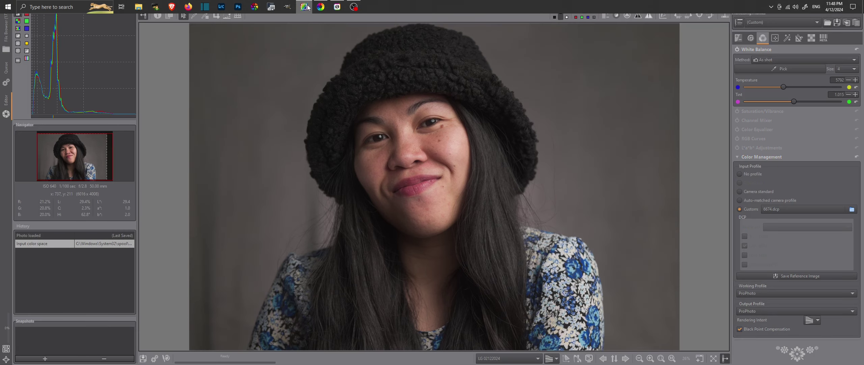
left_click(321, 7)
left_click(307, 8)
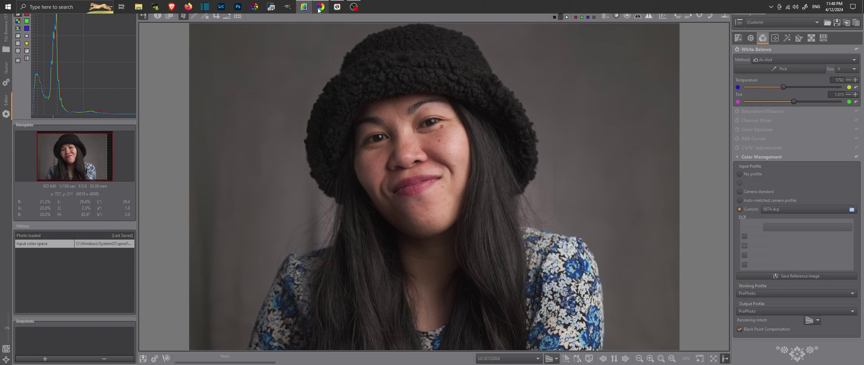
left_click(320, 7)
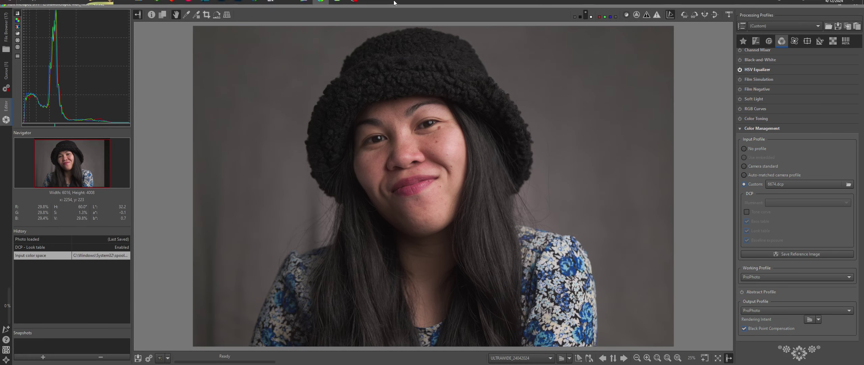
Step: Flip repeatedly between RawTherapee and ART to compare the portrait's skin tones and background, ending in ART
left_click(305, 7)
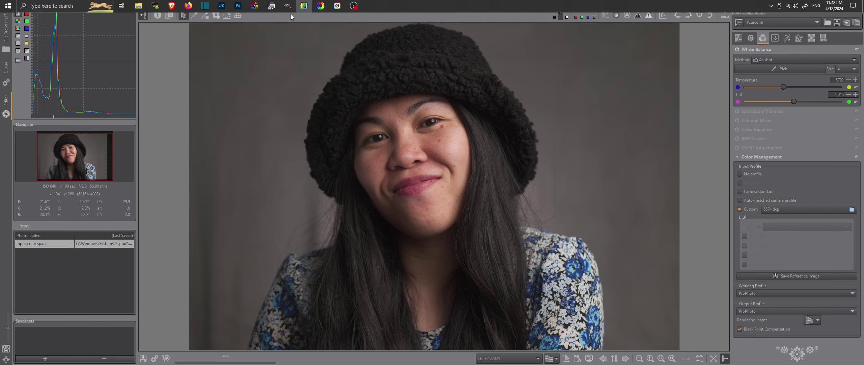
left_click(304, 7)
mouse_move(304, 8)
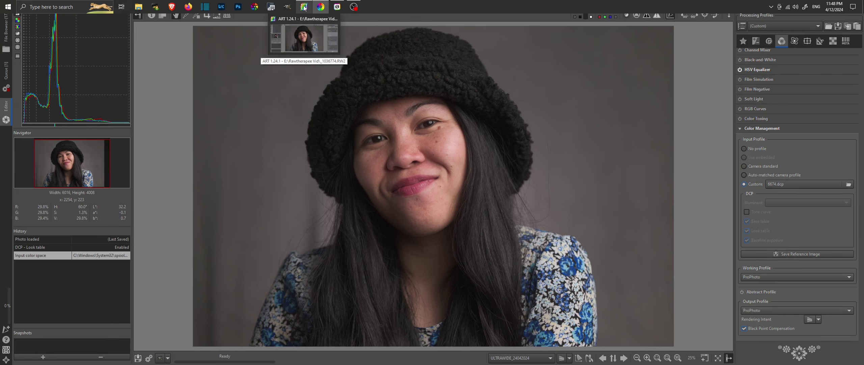
left_click(304, 8)
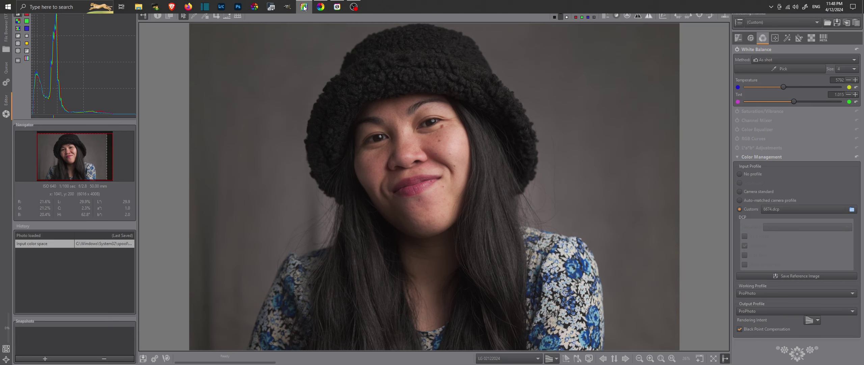
left_click(303, 8)
left_click(304, 8)
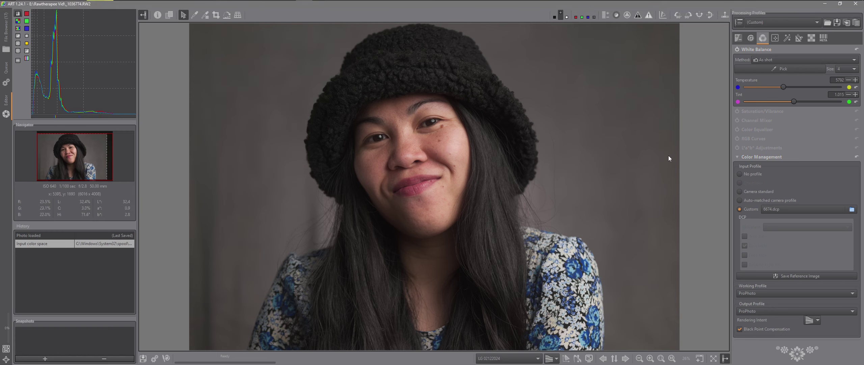
Step: Set ART's white balance by sampling a white patch on the floral sleeve with the white balance picker
left_click(776, 69)
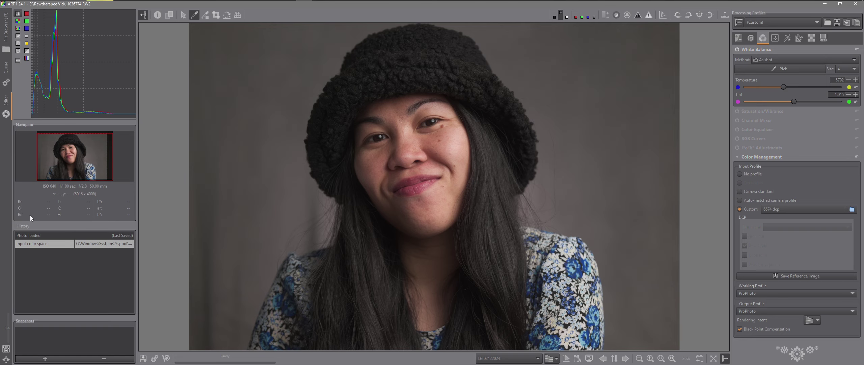
left_click(560, 265)
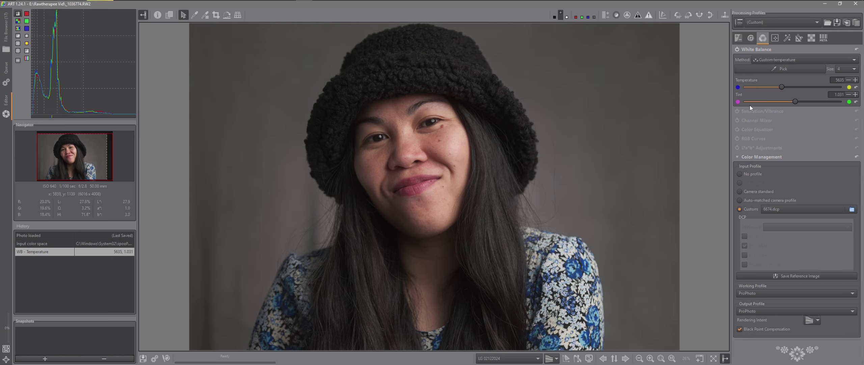
left_click(777, 69)
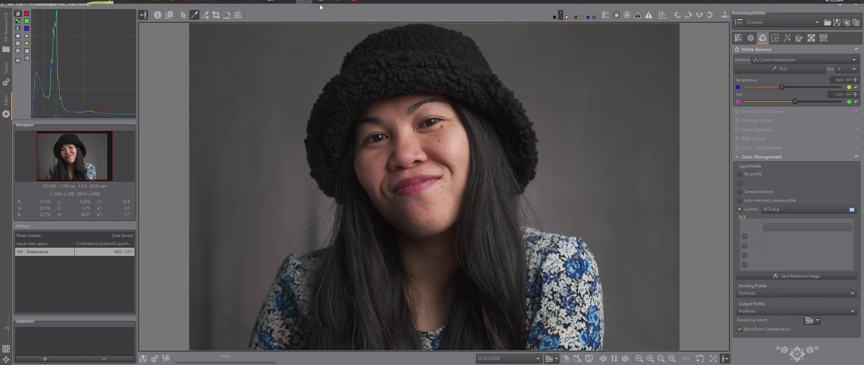
Step: Switch to RawTherapee and sample its white balance from a similar white patch on the floral sleeve
left_click(321, 3)
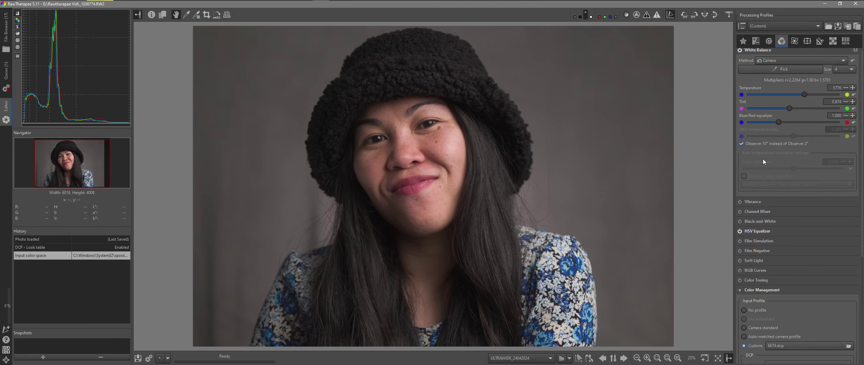
left_click(778, 69)
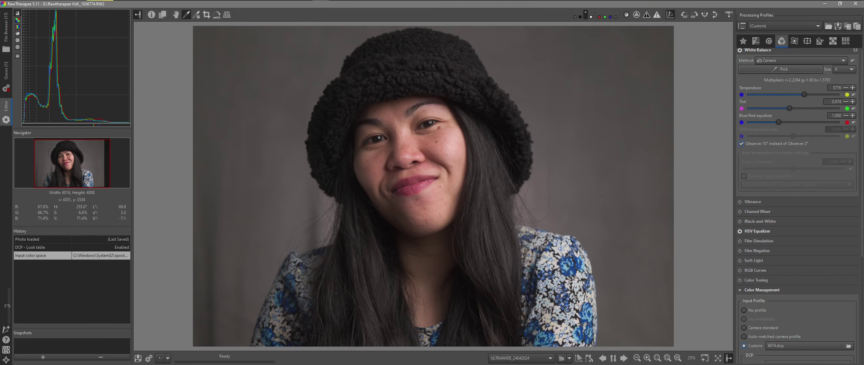
left_click(555, 260)
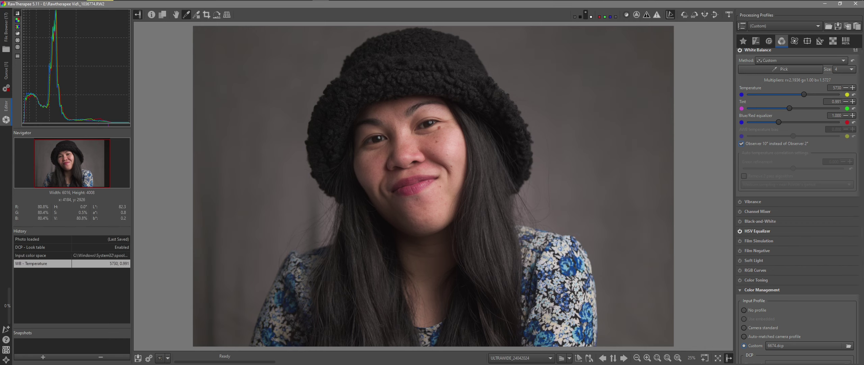
Step: Compare the input color space and white balance history states, keep the sampled white balance, and return to the Hand tool
left_click(54, 256)
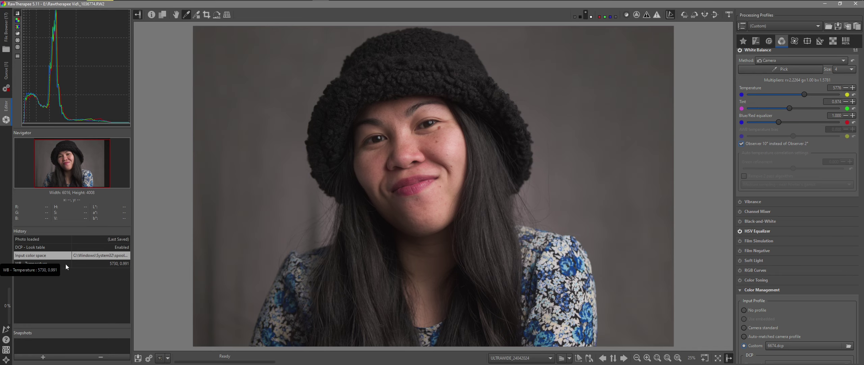
left_click(66, 263)
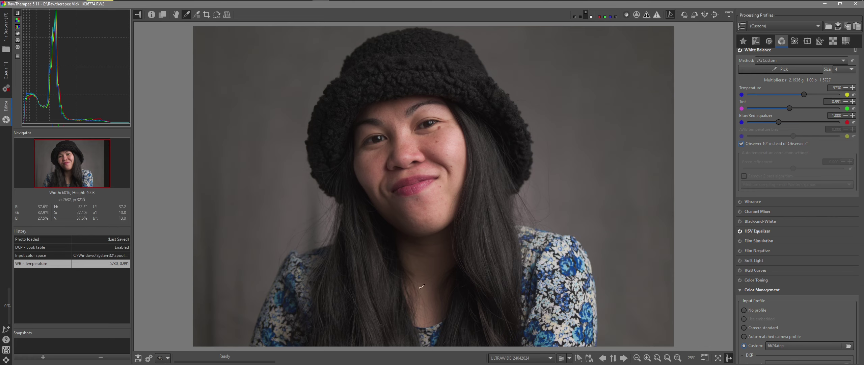
key("h")
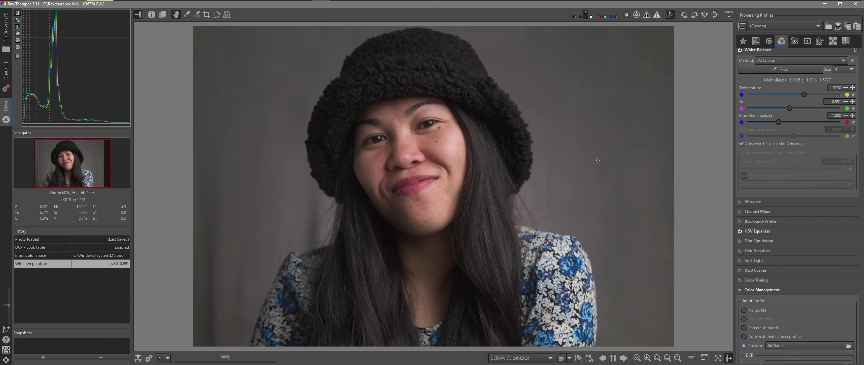